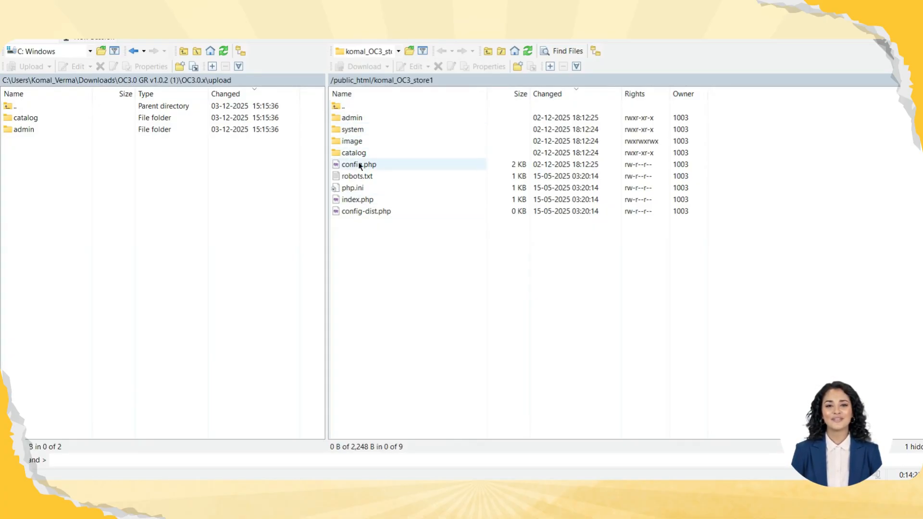
Upload the catalog and admin folders from the OC3.0 GR v1.0.2 (1) package's OC3.0.x/upload folder in Downloads to the store's remote root directory
left_click(100, 79)
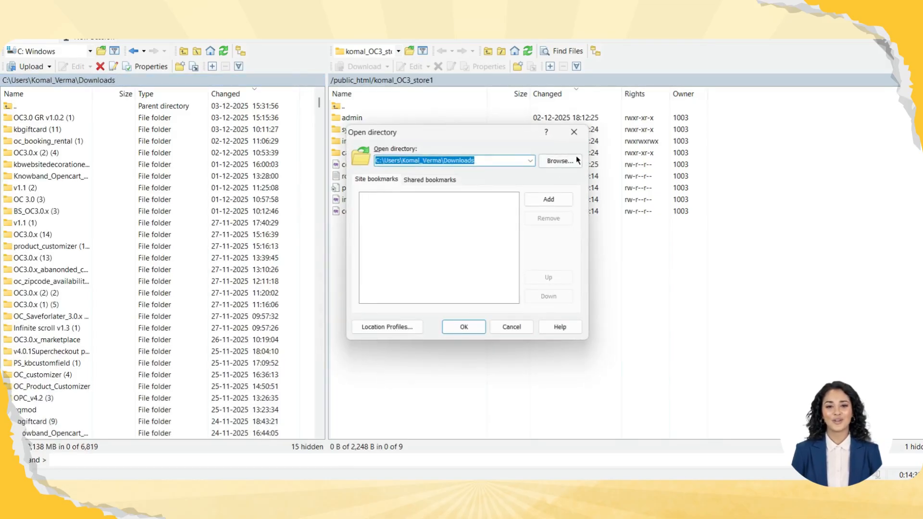
left_click(573, 132)
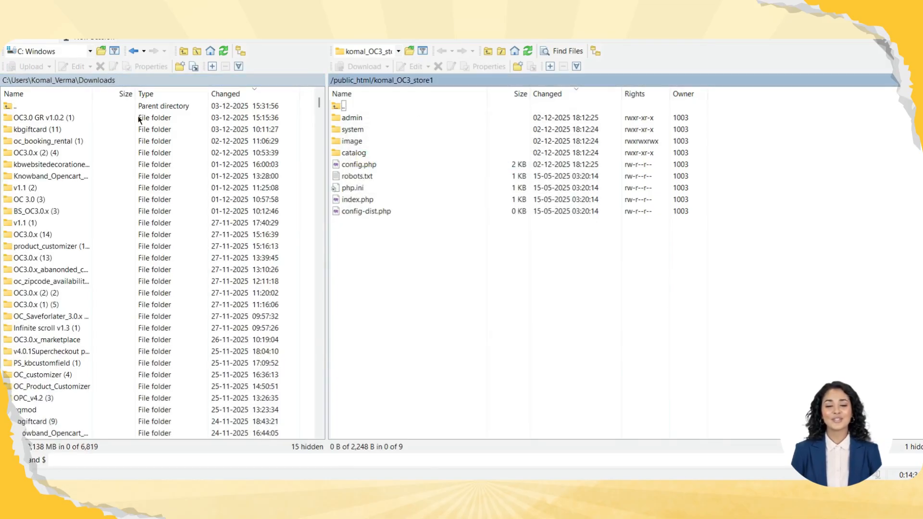
double_click(20, 115)
double_click(35, 120)
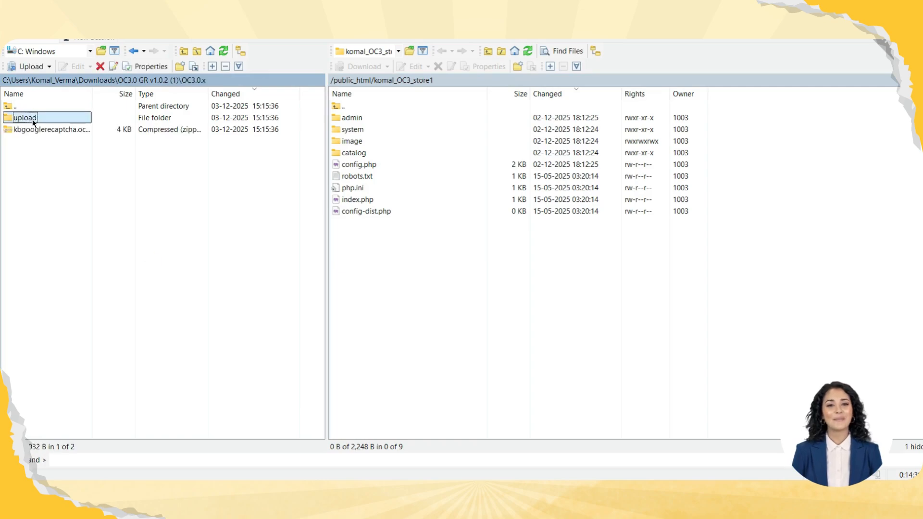
double_click(32, 119)
key("ctrl+a")
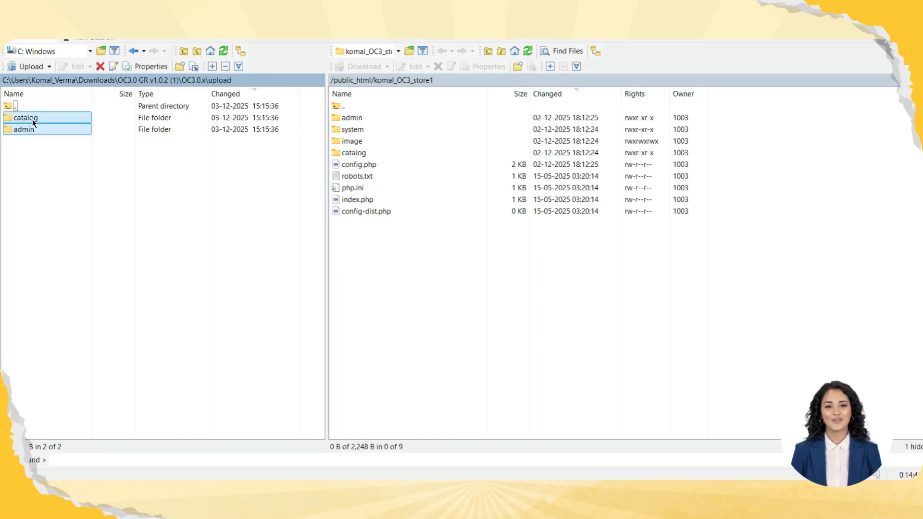
left_click_drag(277, 207, 506, 336)
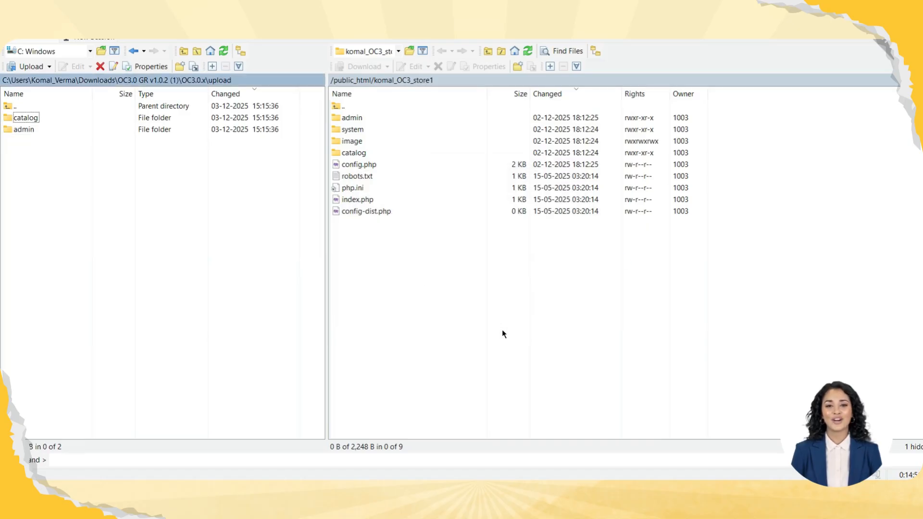
Switch to the OpenCart admin and install kbgiftcard.ocmod.zip through the Extension Installer
mouse_move(289, 492)
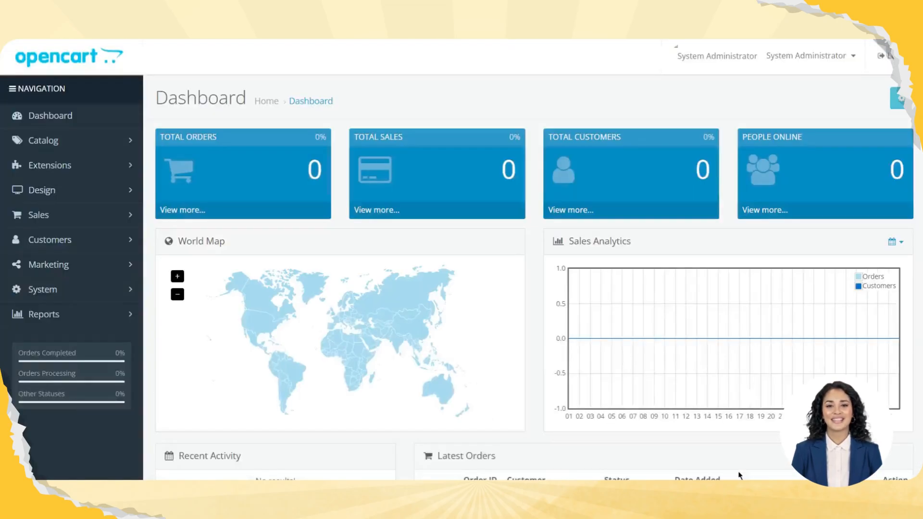
left_click(67, 175)
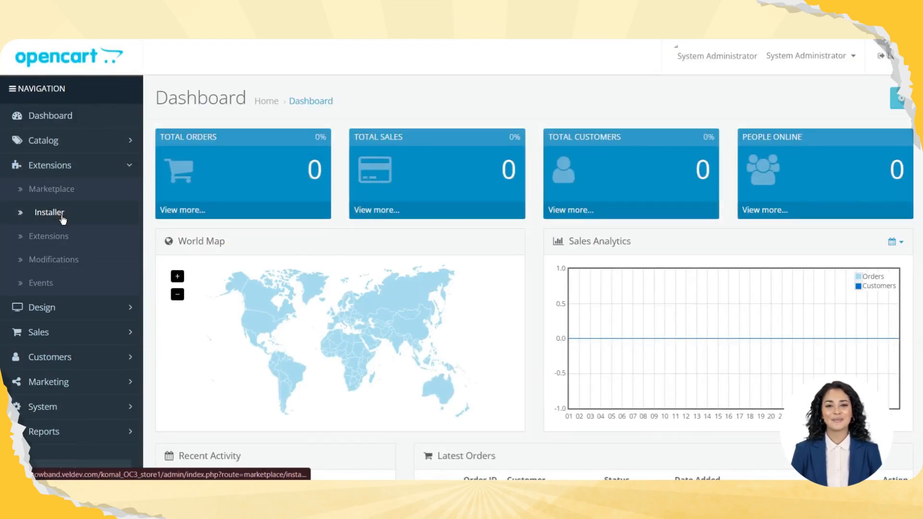
left_click(34, 212)
left_click(319, 220)
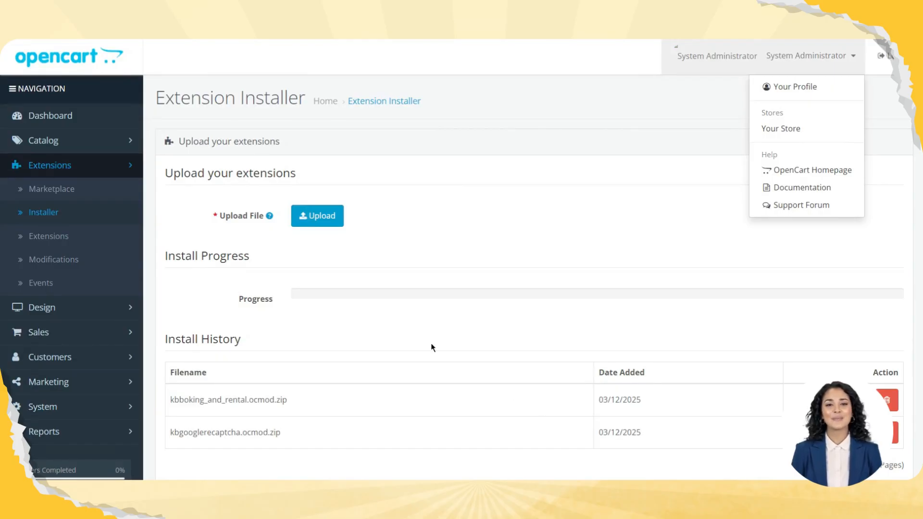
left_click(316, 225)
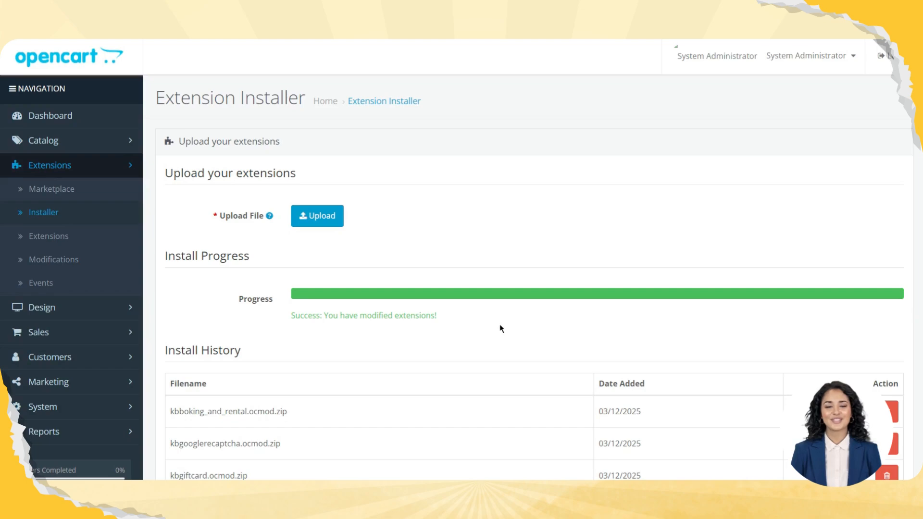
Refresh the Modifications list to rebuild the store's modification cache, and dismiss the desktop notification
left_click(51, 260)
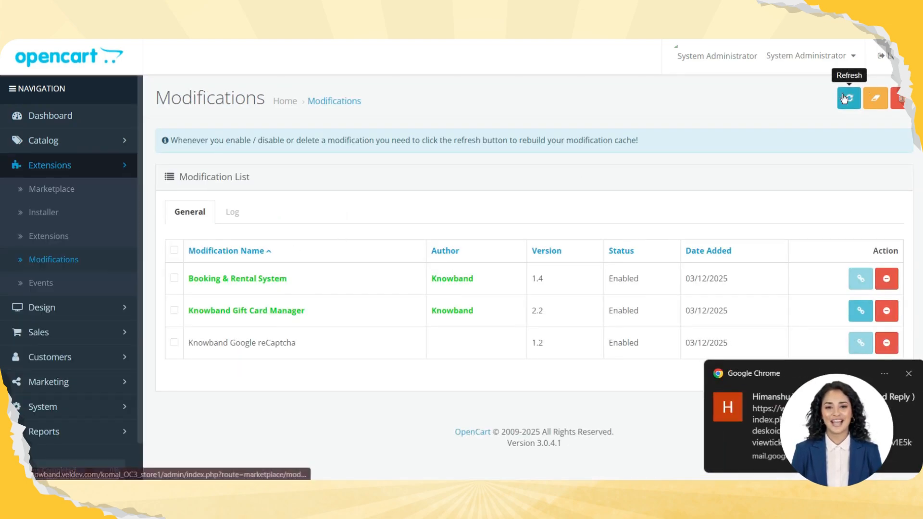
left_click(849, 99)
left_click(908, 377)
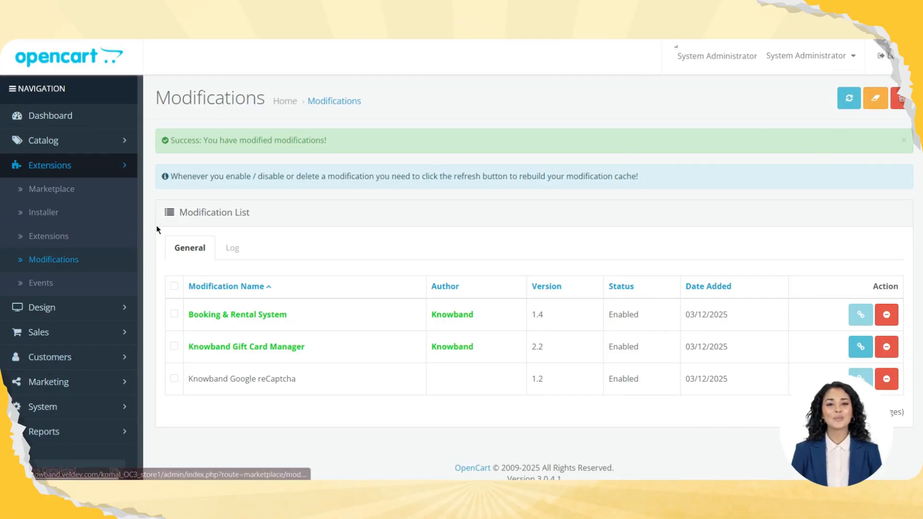
Filter the extension list to Modules, install Knowband Gift Card Manager v2.2 and open it for editing
left_click(53, 236)
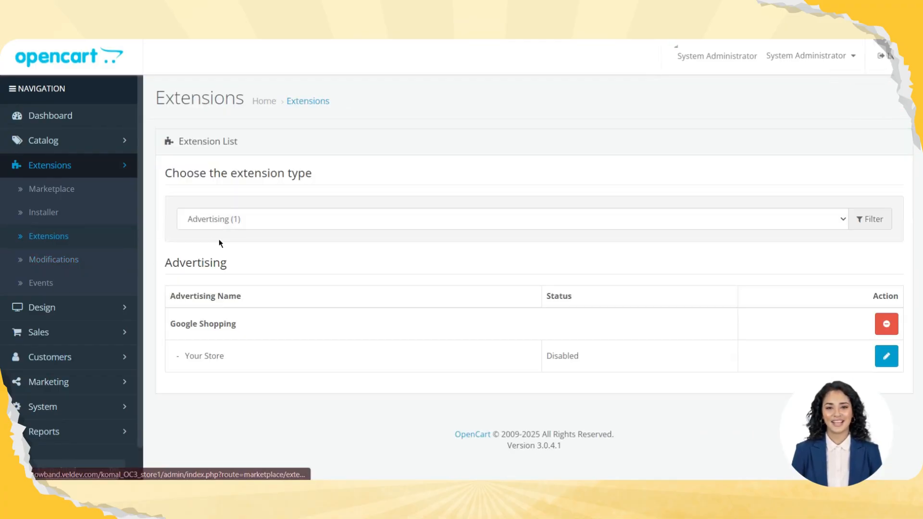
left_click(273, 219)
left_click(238, 363)
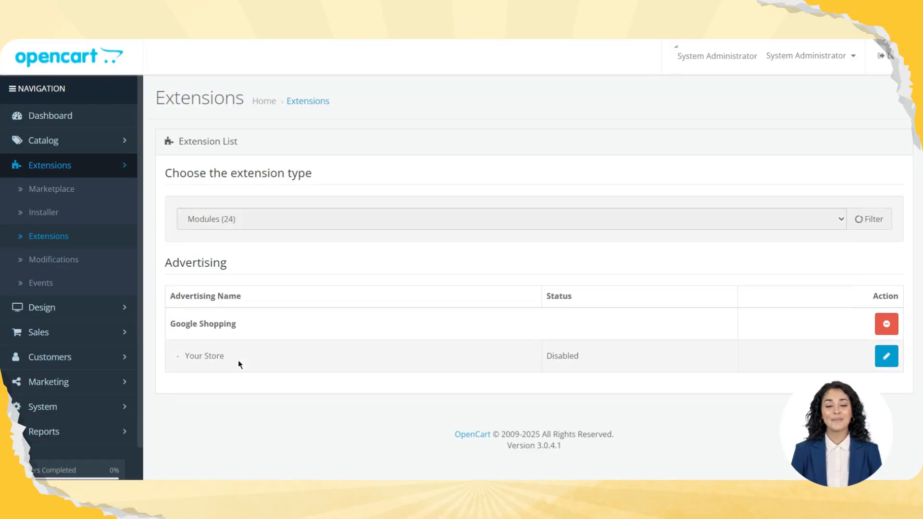
scroll(402, 289, "down", 1)
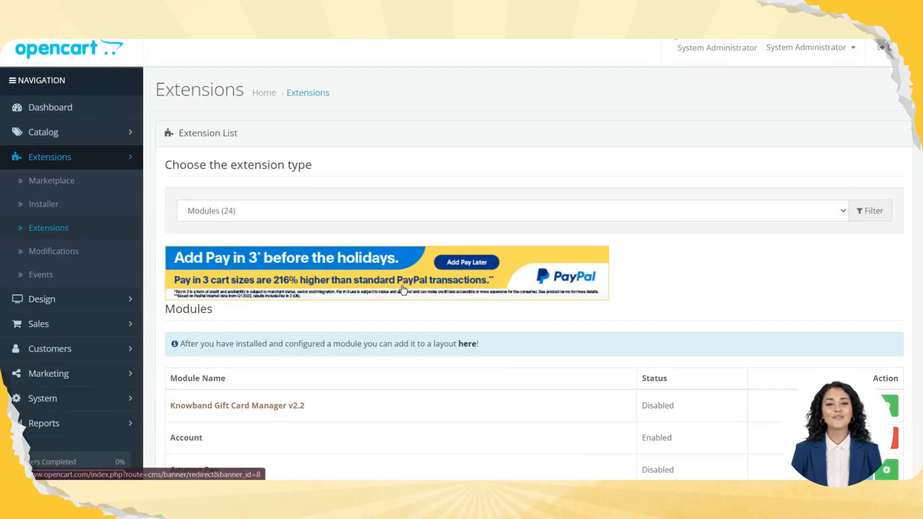
scroll(402, 289, "down", 5)
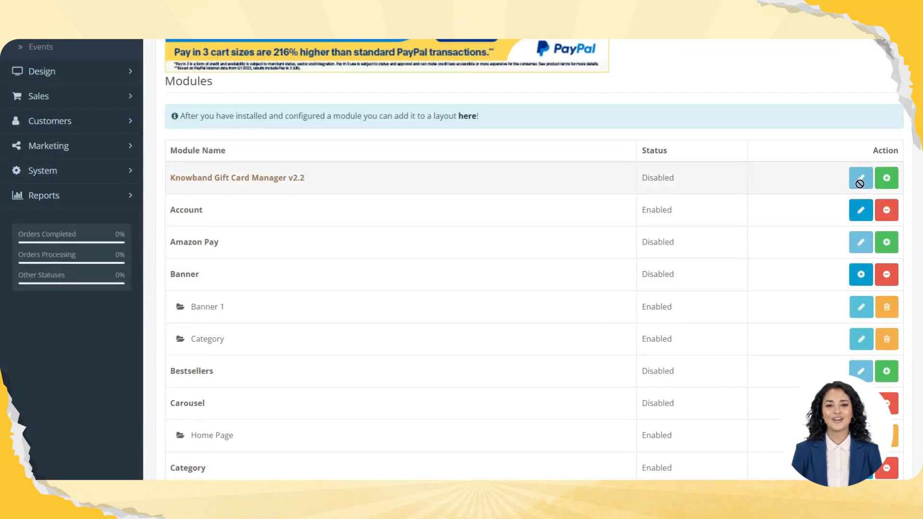
left_click(887, 179)
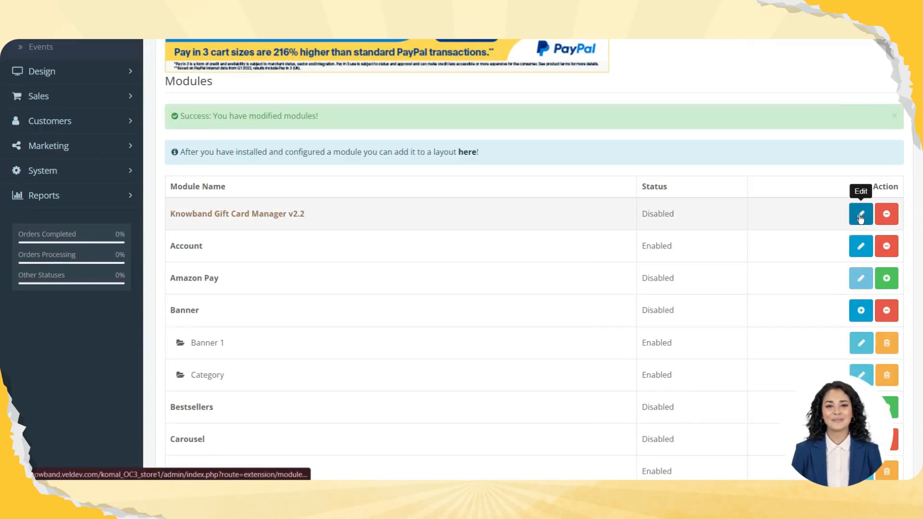
left_click(861, 216)
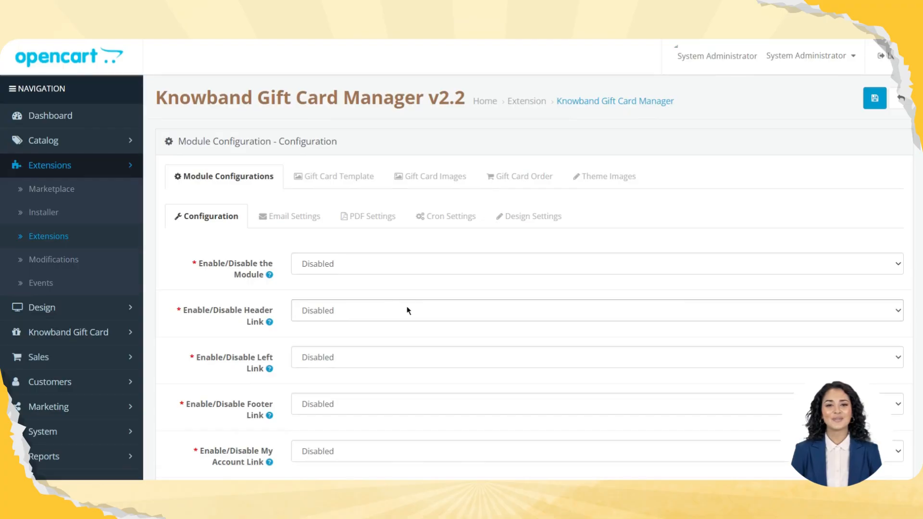
Look through the general Configuration settings of the Knowband Gift Card Manager module
scroll(406, 310, "down", 5)
scroll(406, 310, "up", 4)
scroll(281, 209, "down", 8)
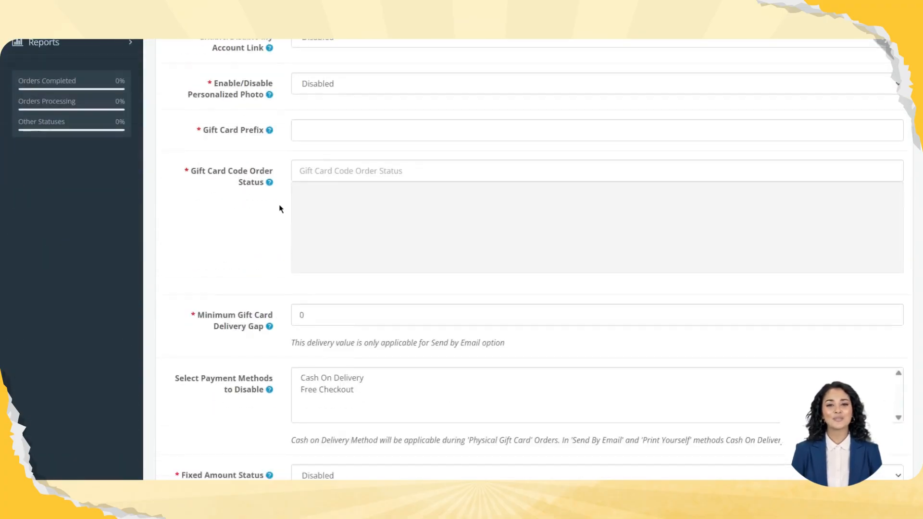
scroll(281, 209, "down", 4)
scroll(281, 208, "up", 12)
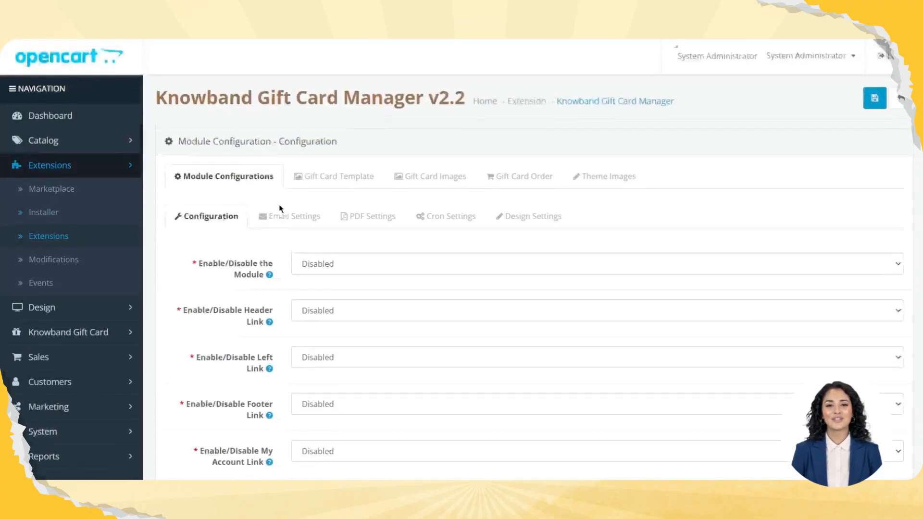
scroll(281, 209, "down", 5)
scroll(279, 207, "up", 5)
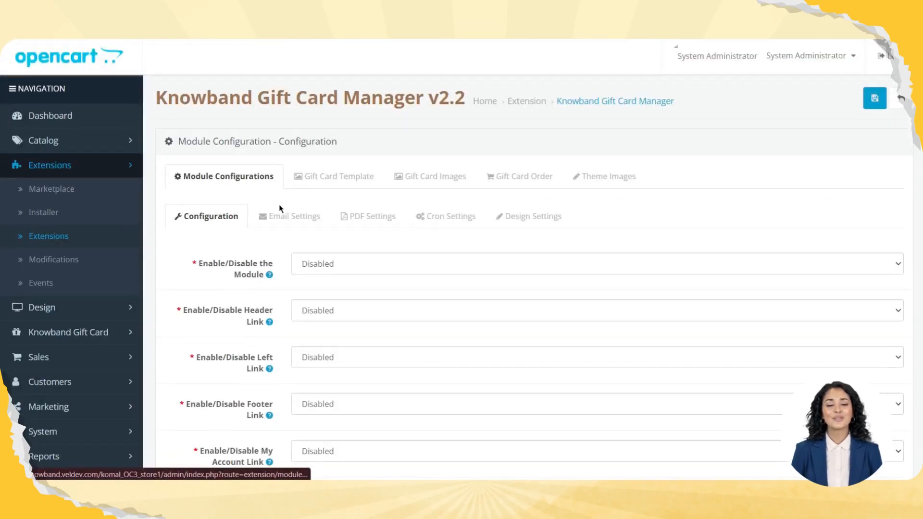
scroll(280, 206, "down", 1)
Set both the gift card module itself and its header link to Enabled
mouse_move(212, 250)
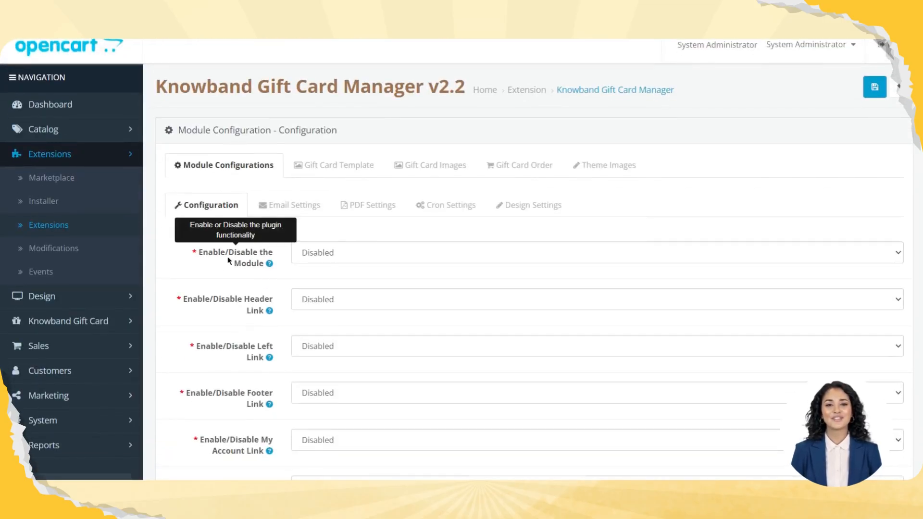
left_click(330, 255)
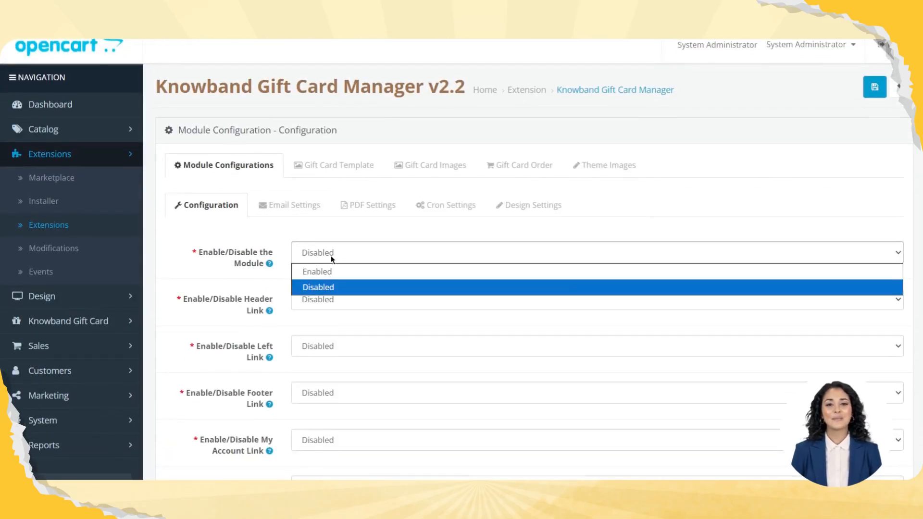
left_click(331, 274)
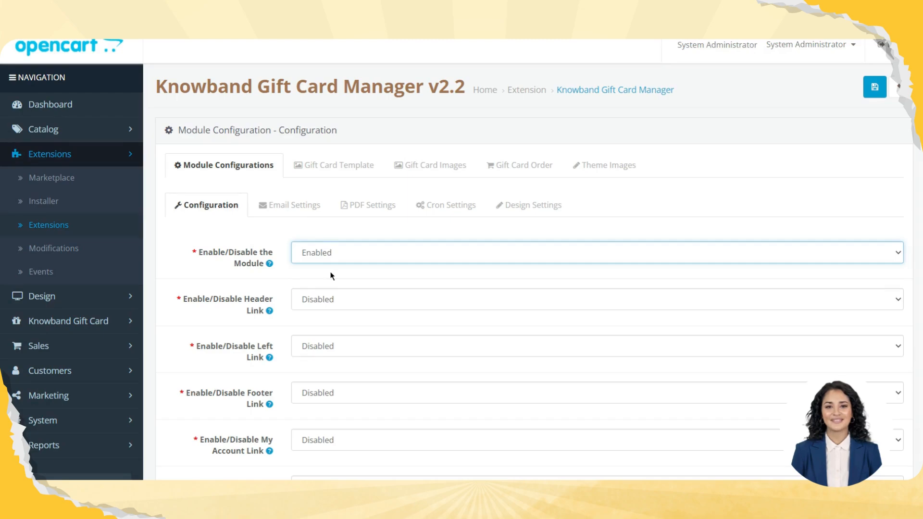
scroll(332, 275, "down", 1)
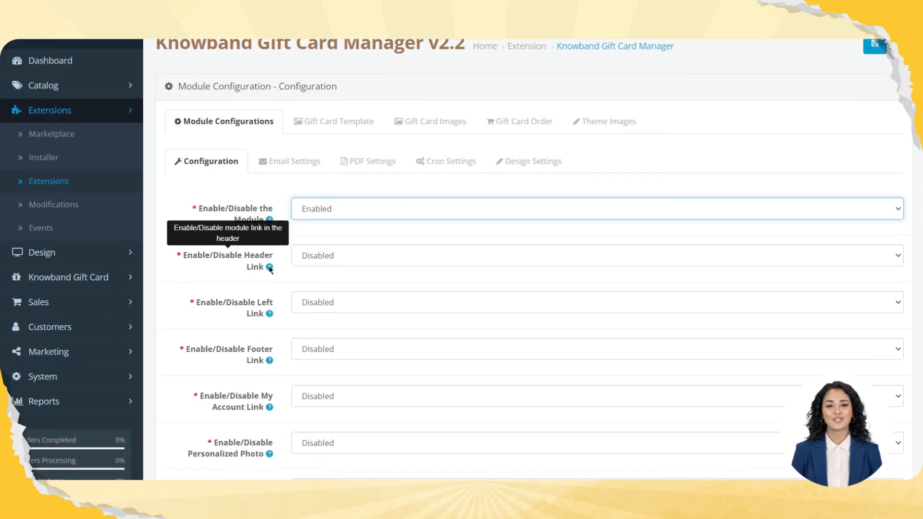
left_click(345, 259)
left_click(332, 273)
Set the gift card module's left link and footer link to Enabled
scroll(332, 276, "down", 3)
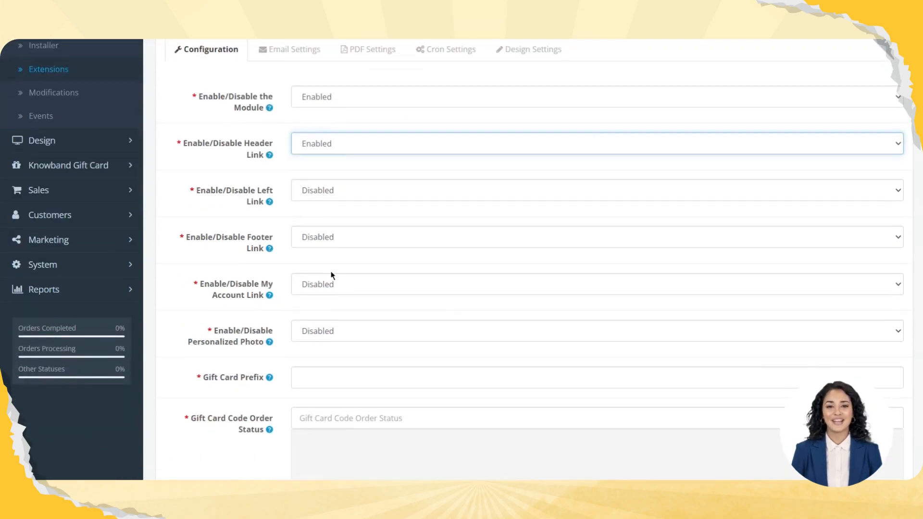
mouse_move(263, 198)
left_click(383, 189)
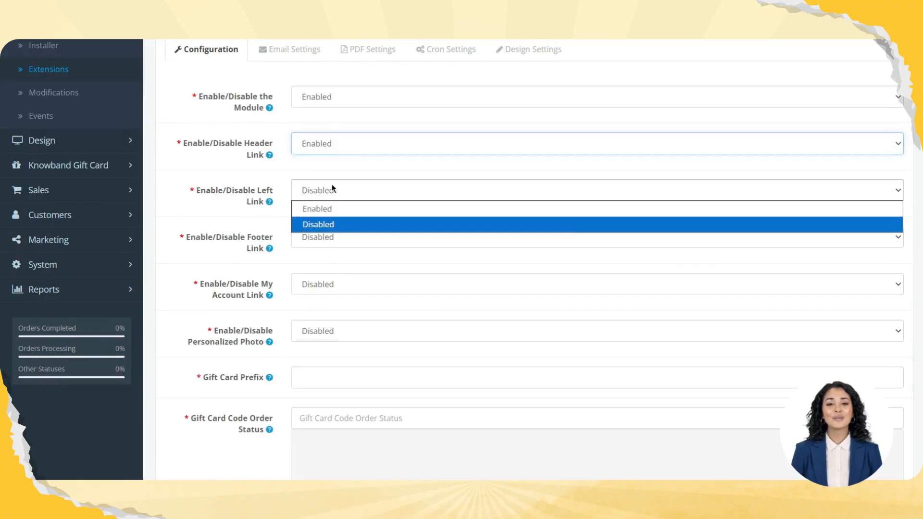
left_click(332, 209)
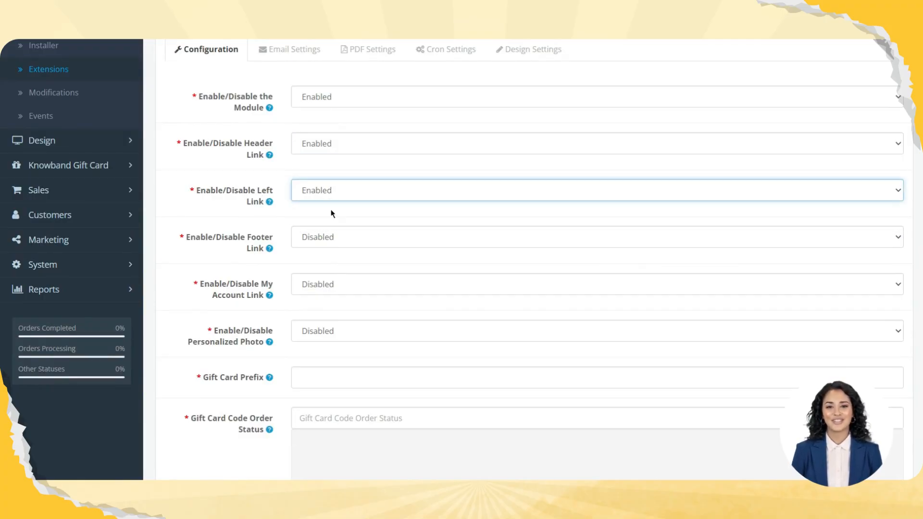
left_click(317, 237)
left_click(318, 257)
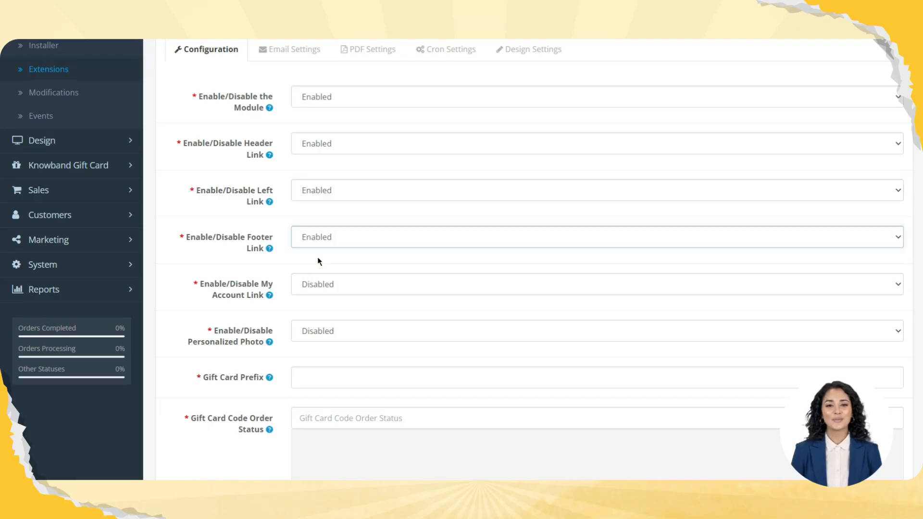
Set the My Account link and the Personalized Photo option to Enabled
mouse_move(255, 251)
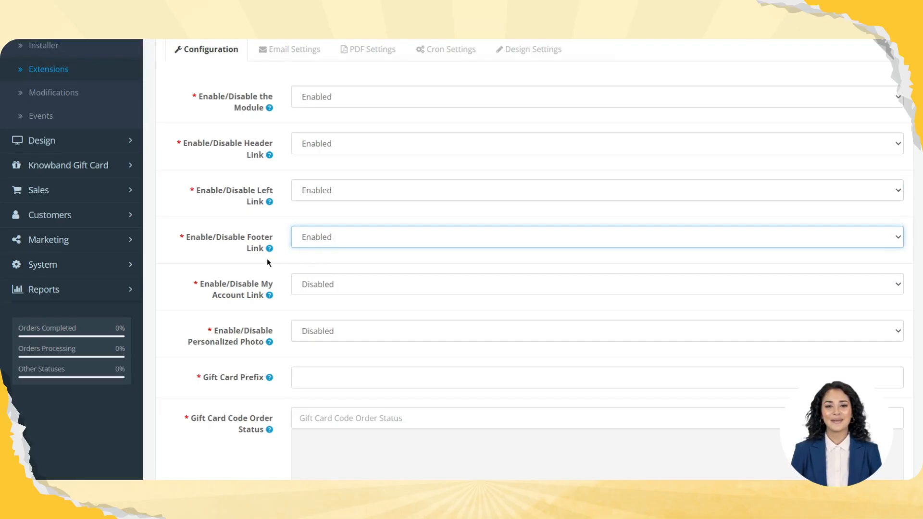
left_click(307, 292)
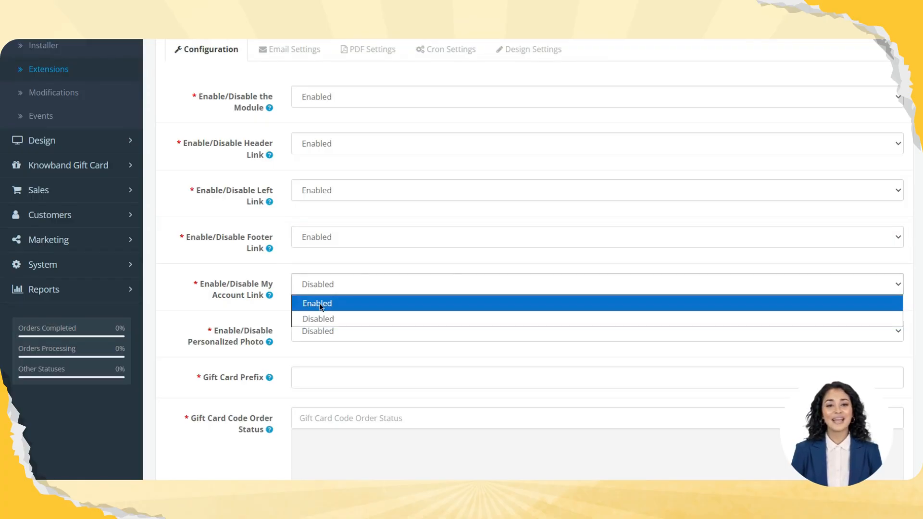
left_click(320, 303)
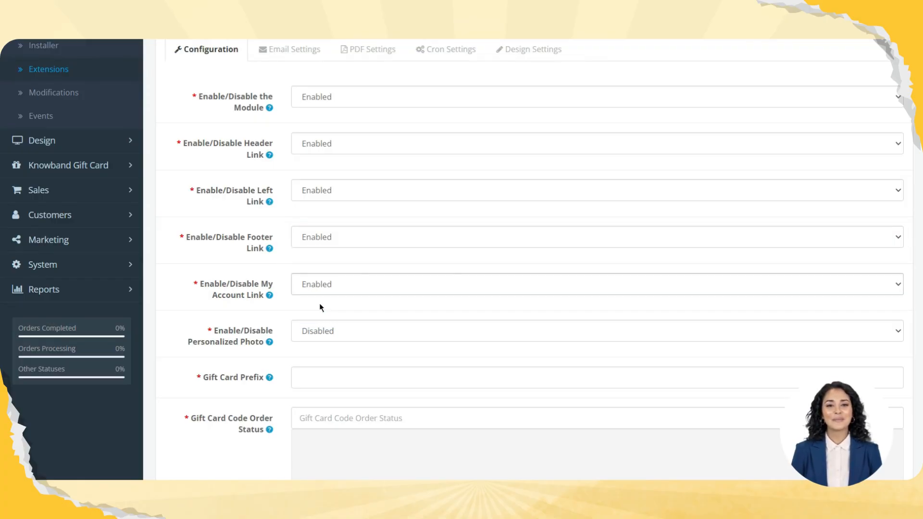
left_click(331, 337)
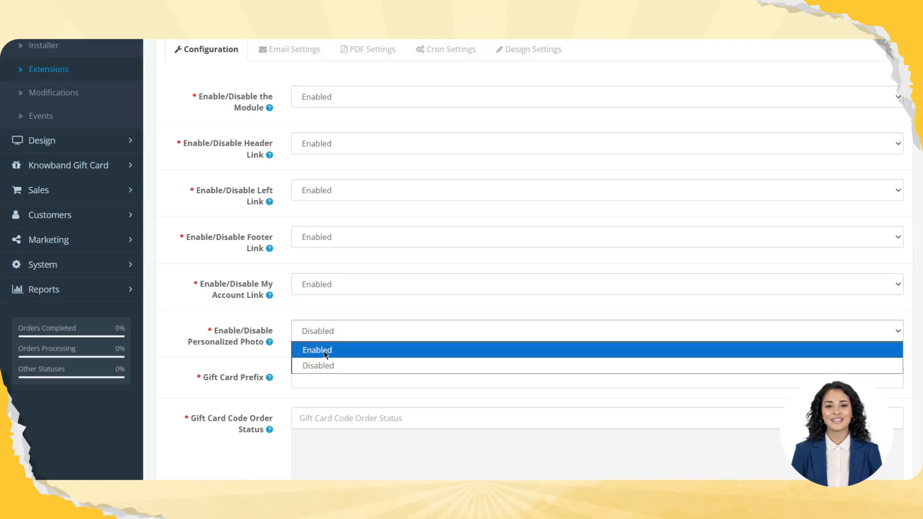
left_click(325, 354)
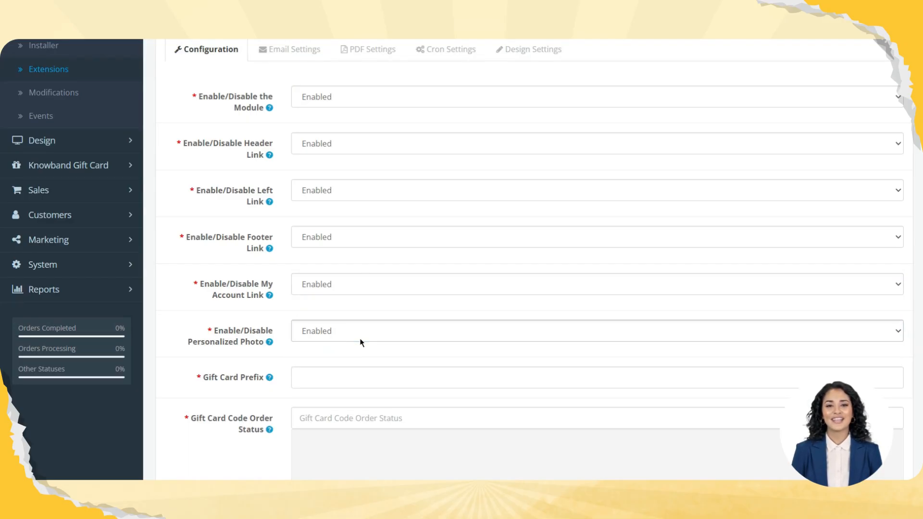
Set the Gift Card Prefix to OC using the suggested entry
left_click(312, 379)
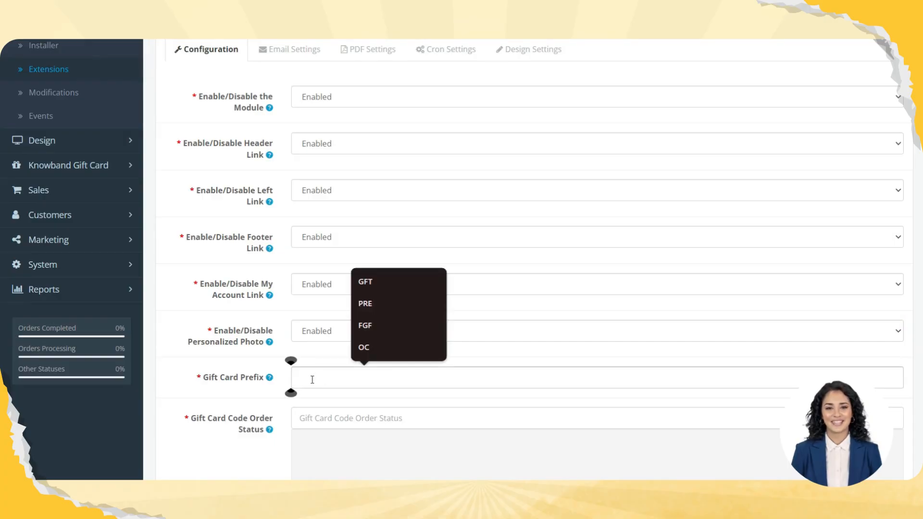
left_click(413, 347)
scroll(302, 336, "down", 3)
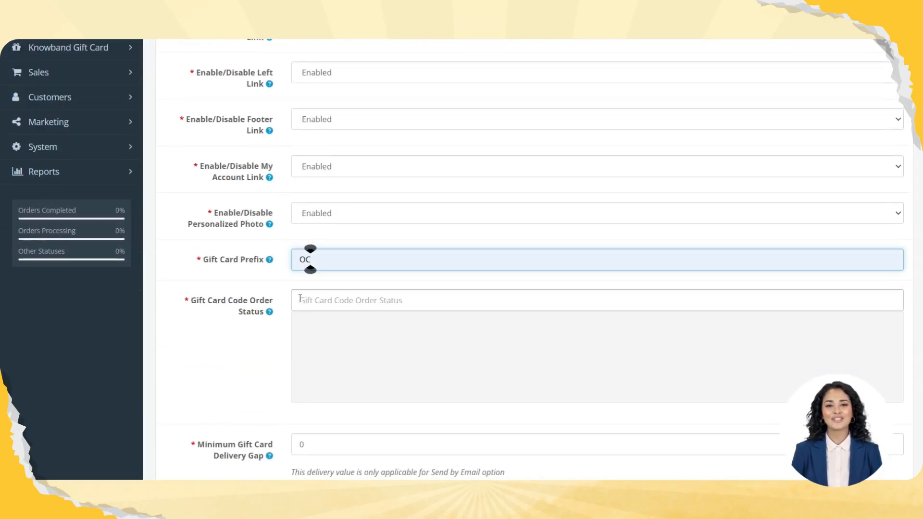
Add Complete as the Gift Card Code Order Status and choose Cash On Delivery as the payment method to disable
left_click(331, 301)
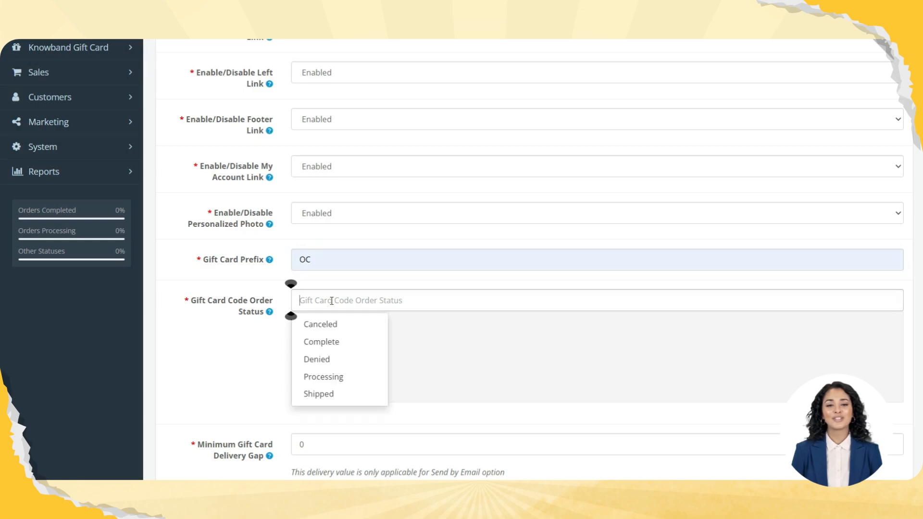
left_click(337, 343)
scroll(338, 345, "down", 3)
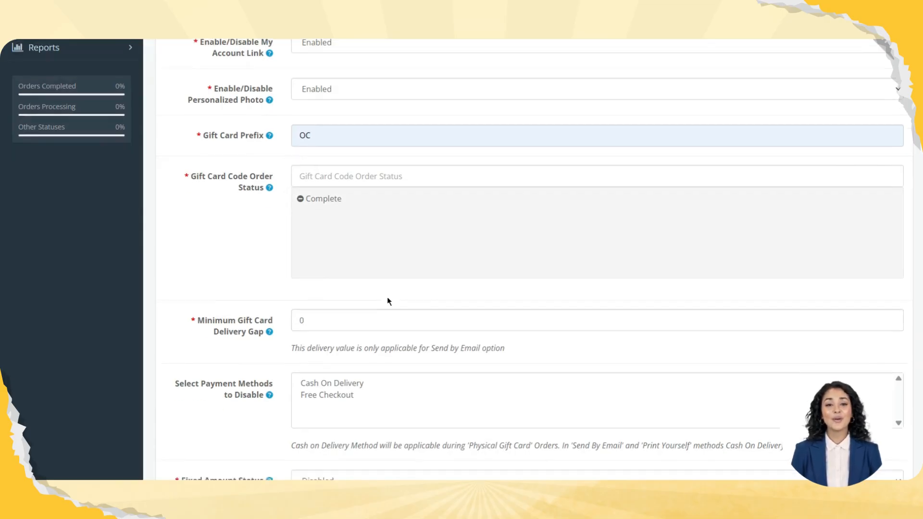
scroll(388, 301, "down", 3)
left_click(323, 243)
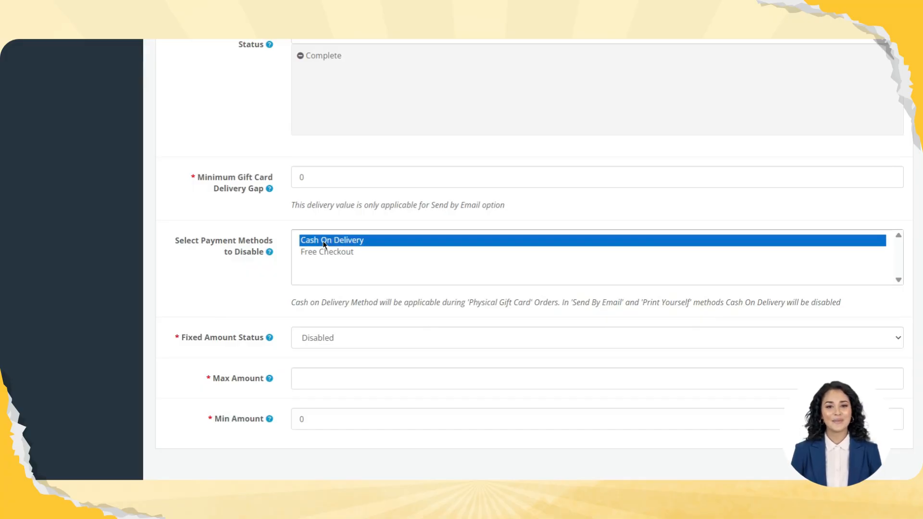
Set the Fixed Amount Status to Enabled and the Fixed Amount to 100
scroll(323, 243, "down", 1)
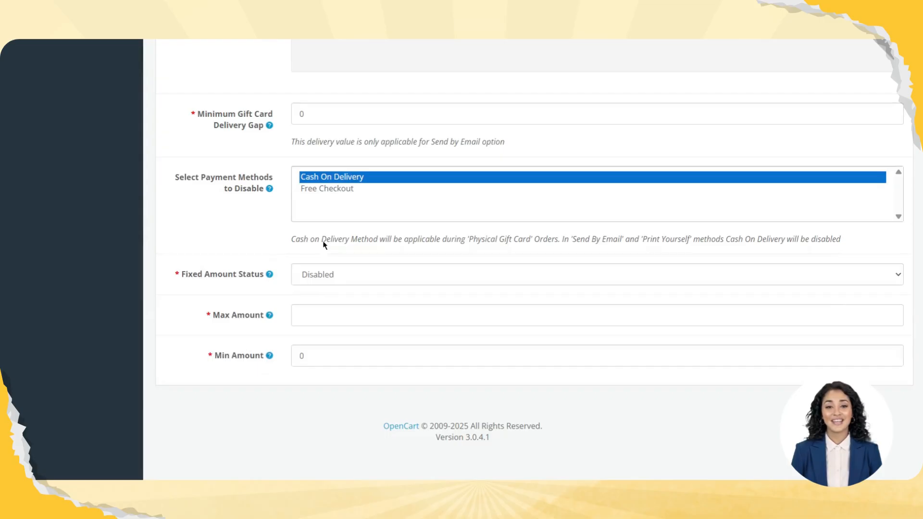
left_click_drag(203, 277, 283, 276)
left_click(331, 275)
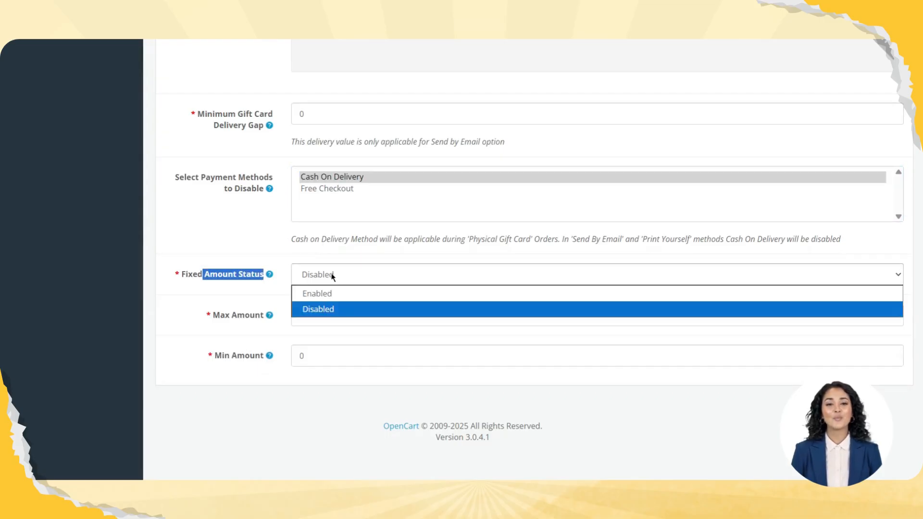
left_click(330, 299)
left_click(327, 309)
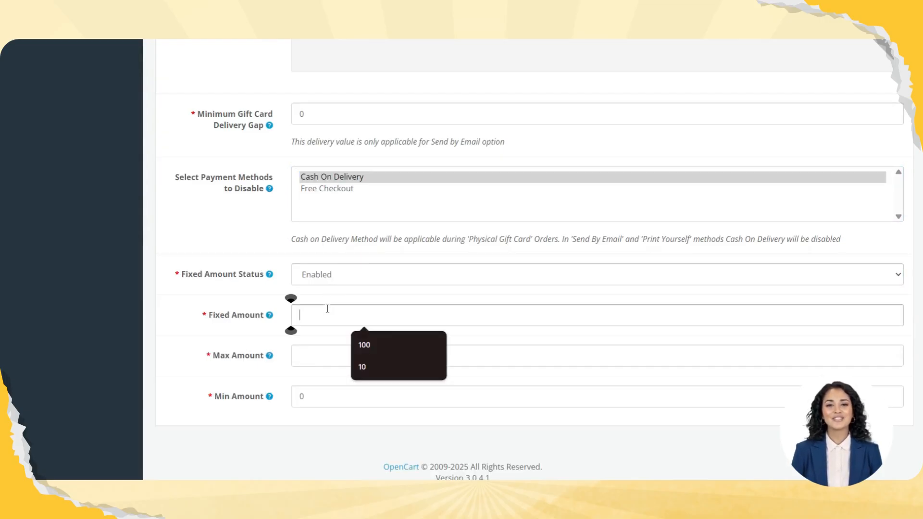
type("100")
Set the Max Amount for gift cards to 1000
left_click(325, 354)
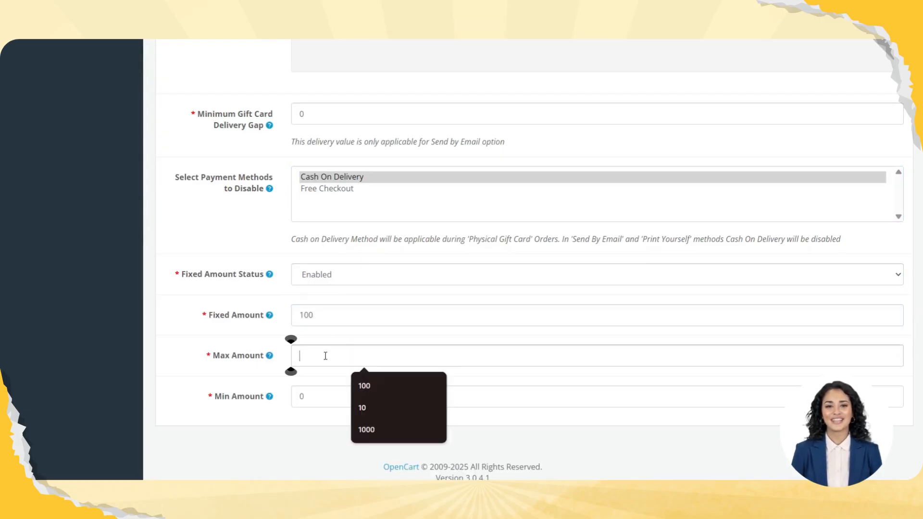
left_click(342, 314)
left_click(342, 316)
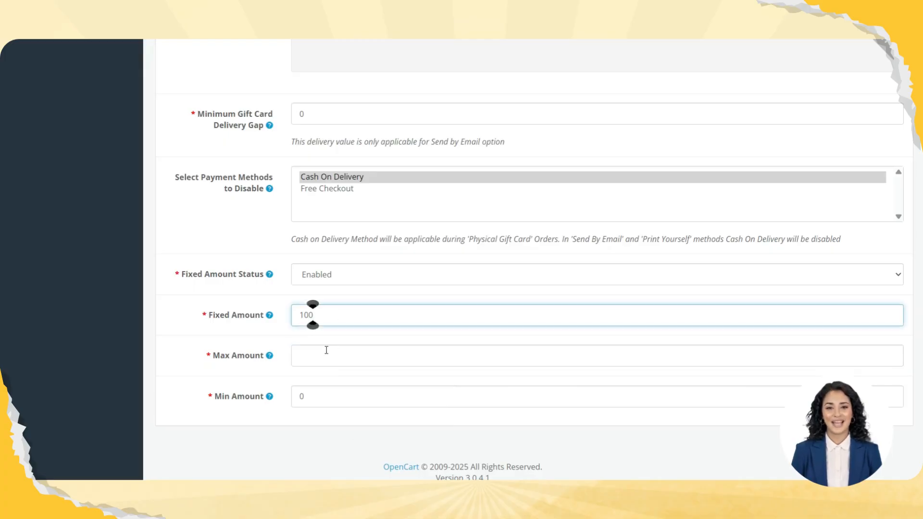
left_click(310, 355)
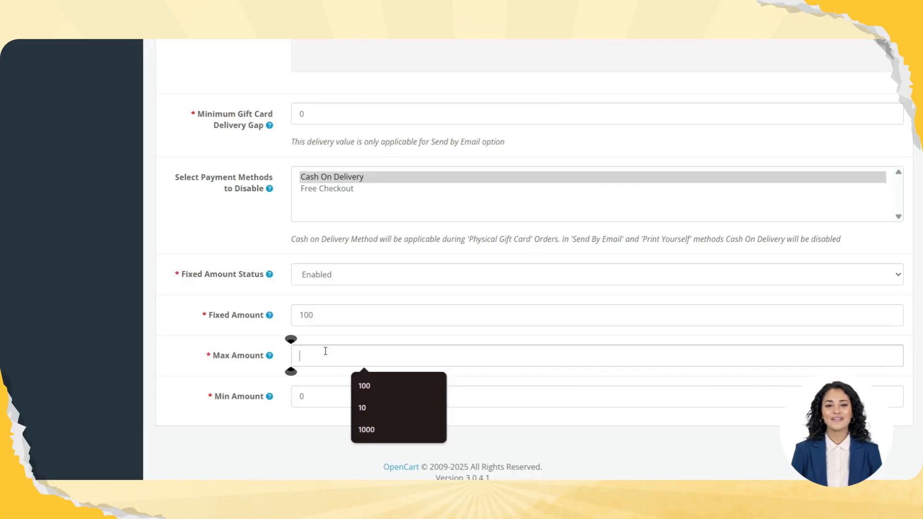
type("1")
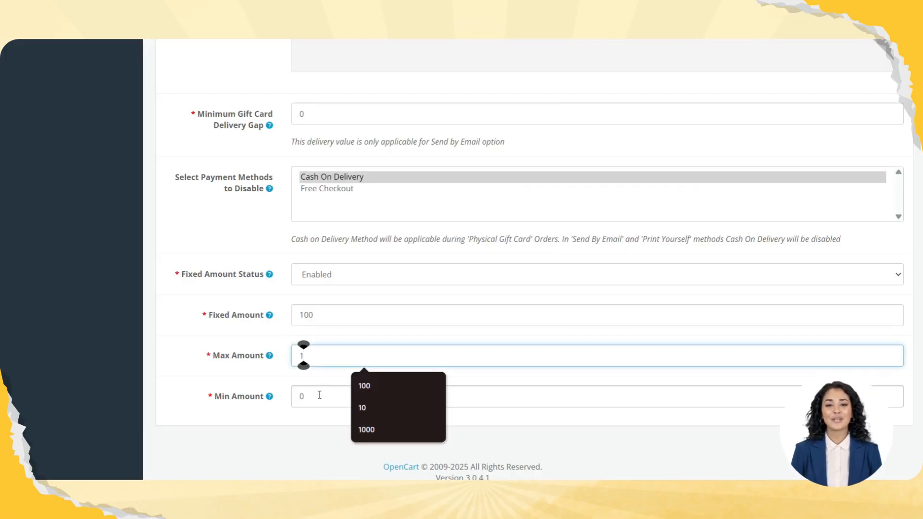
left_click(319, 396)
left_click(320, 356)
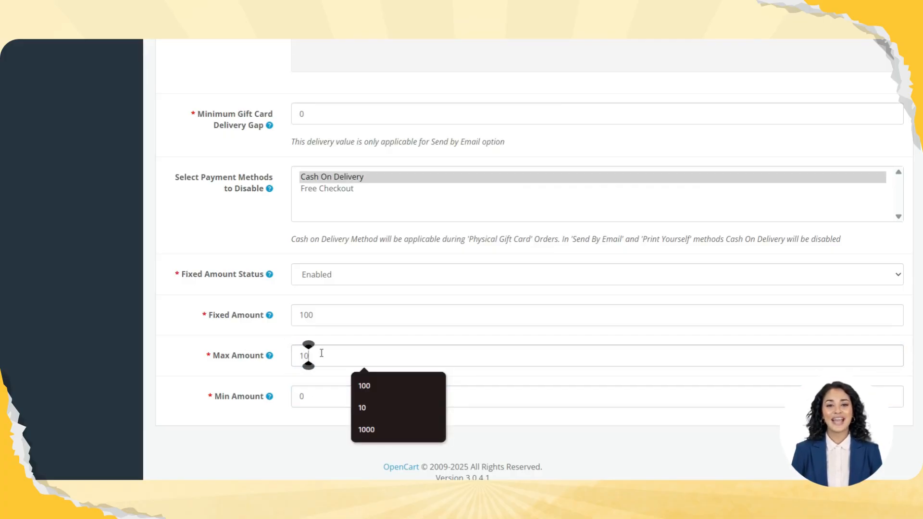
type("000")
left_click(321, 392)
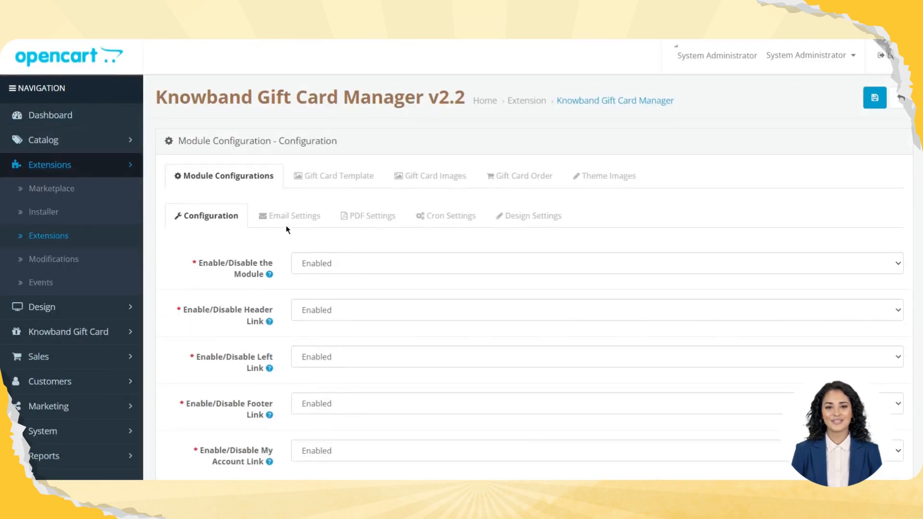
Save the gift card module's general configuration
left_click(876, 105)
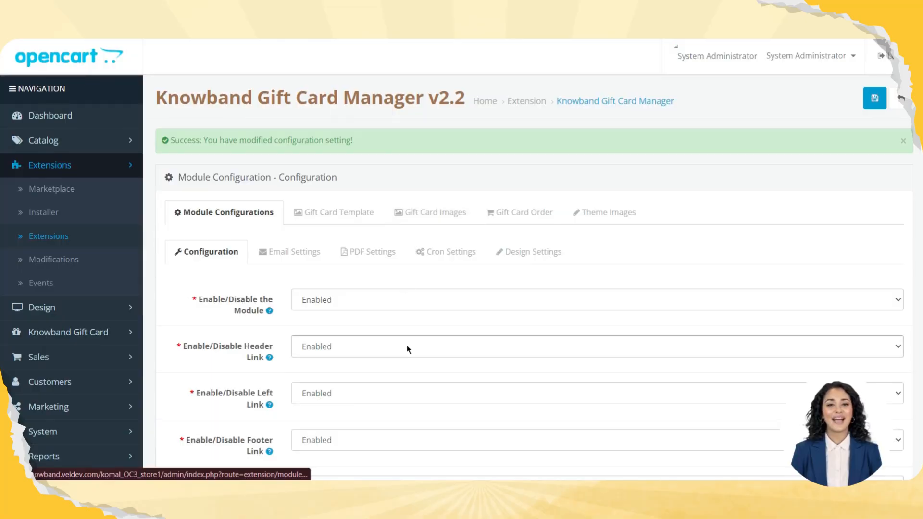
scroll(406, 349, "down", 2)
scroll(406, 349, "up", 2)
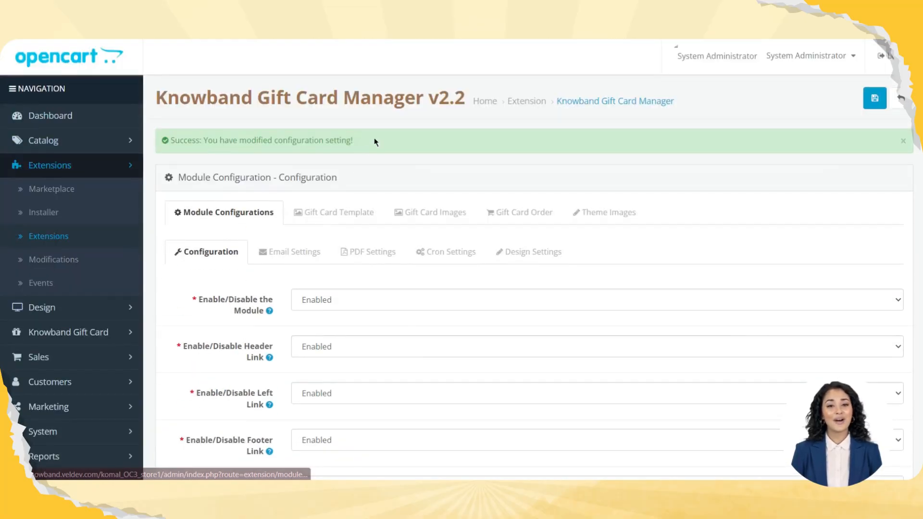
left_click_drag(376, 136, 208, 135)
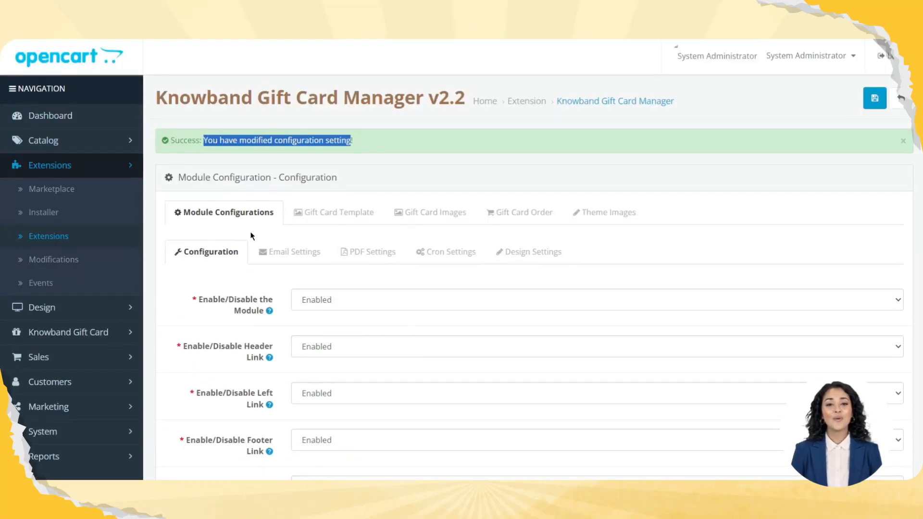
Review the module's email settings, covering the subjects, content and placeholders for the recipient, sender and customer emails
left_click(267, 250)
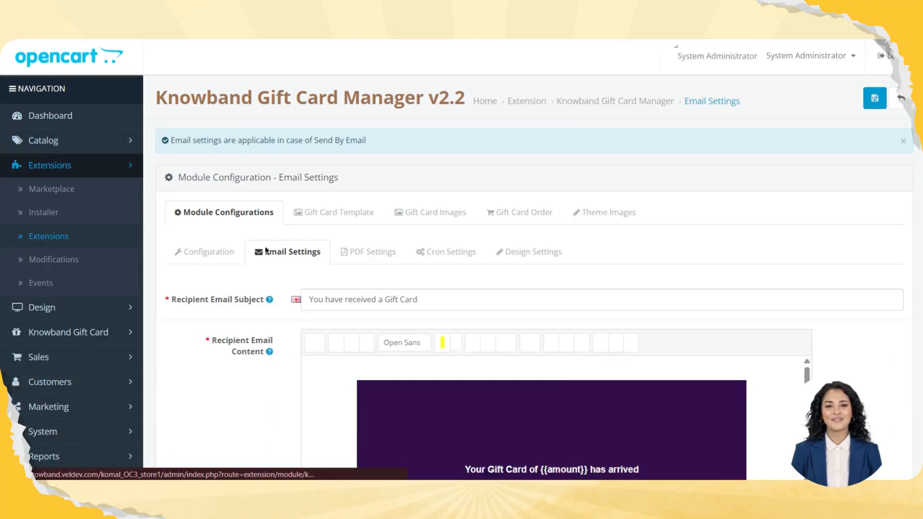
scroll(251, 320, "down", 15)
scroll(251, 320, "down", 5)
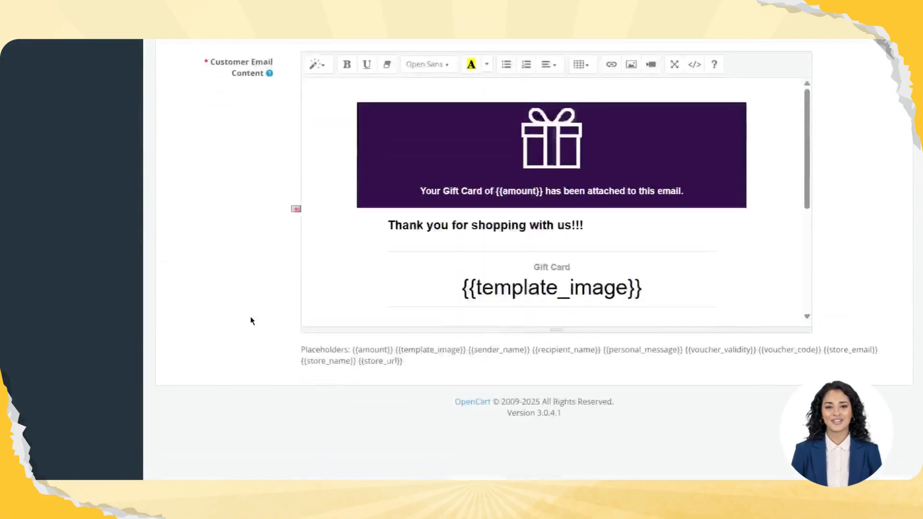
scroll(251, 320, "up", 20)
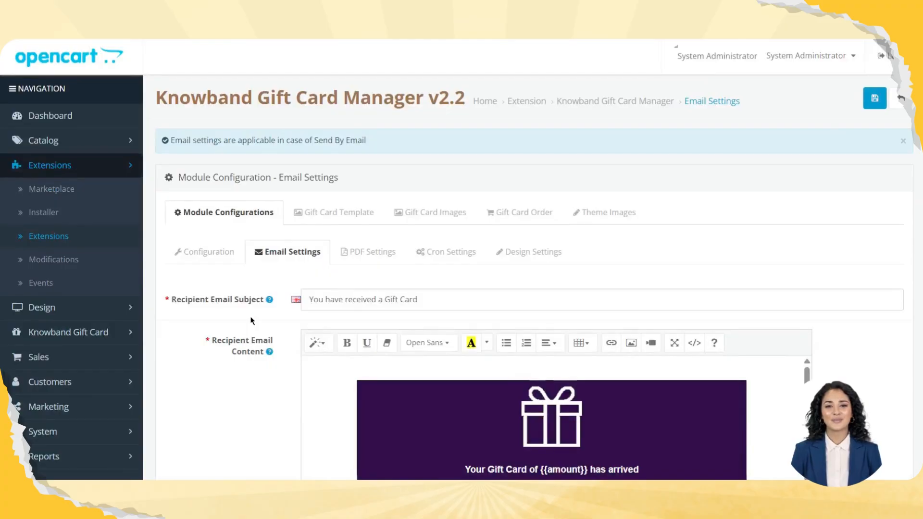
scroll(251, 320, "down", 5)
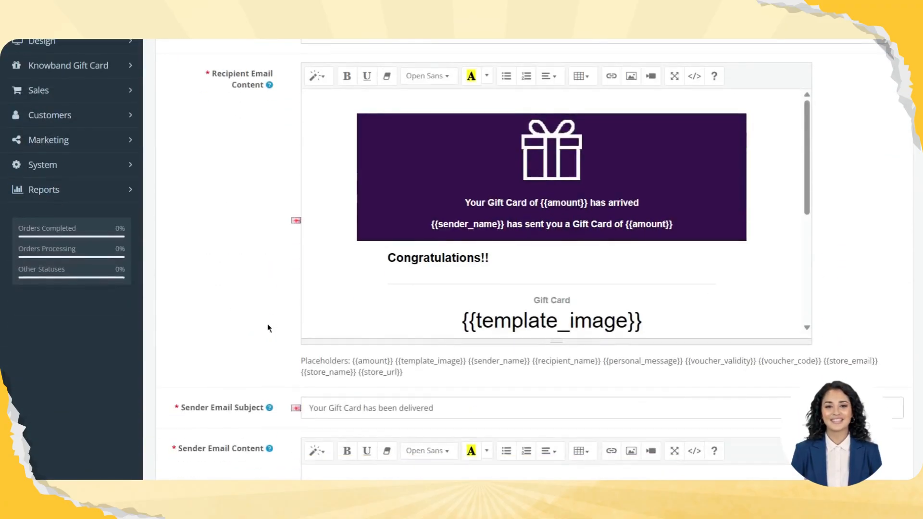
scroll(259, 322, "down", 3)
scroll(268, 325, "down", 3)
scroll(267, 328, "down", 3)
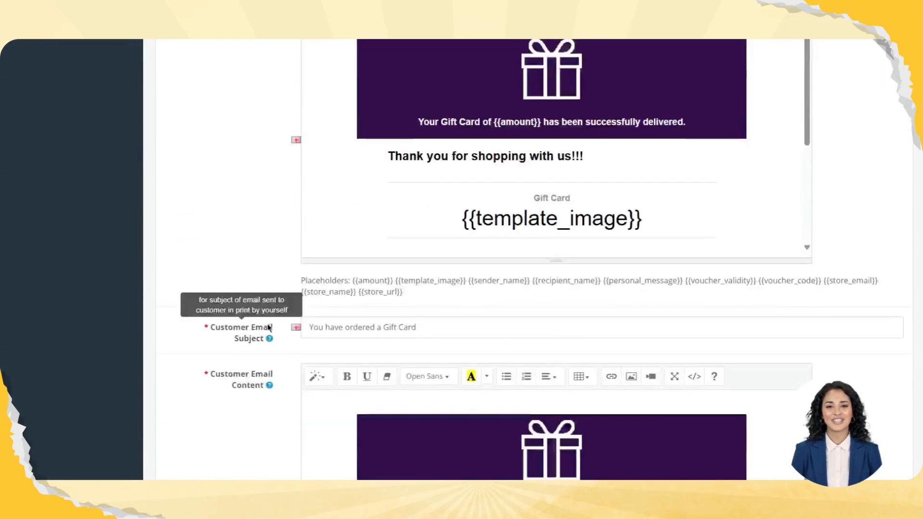
scroll(236, 226, "down", 4)
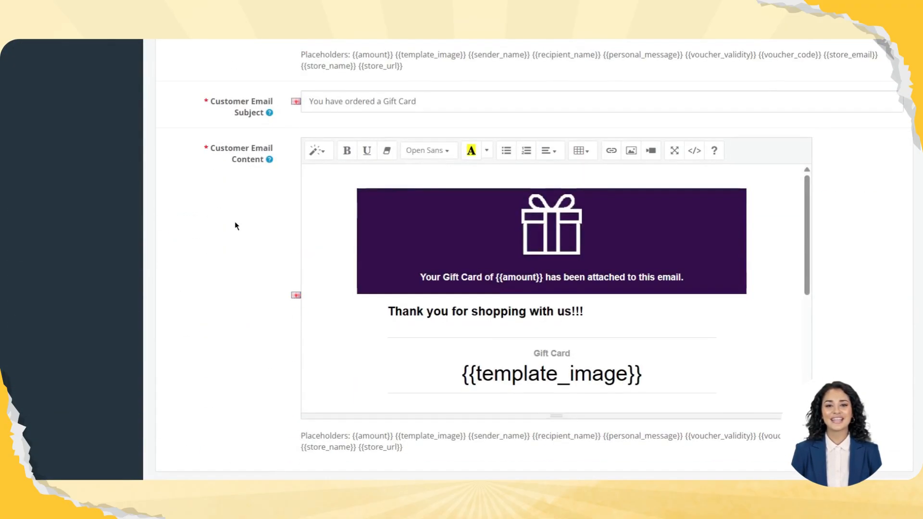
scroll(342, 268, "down", 6)
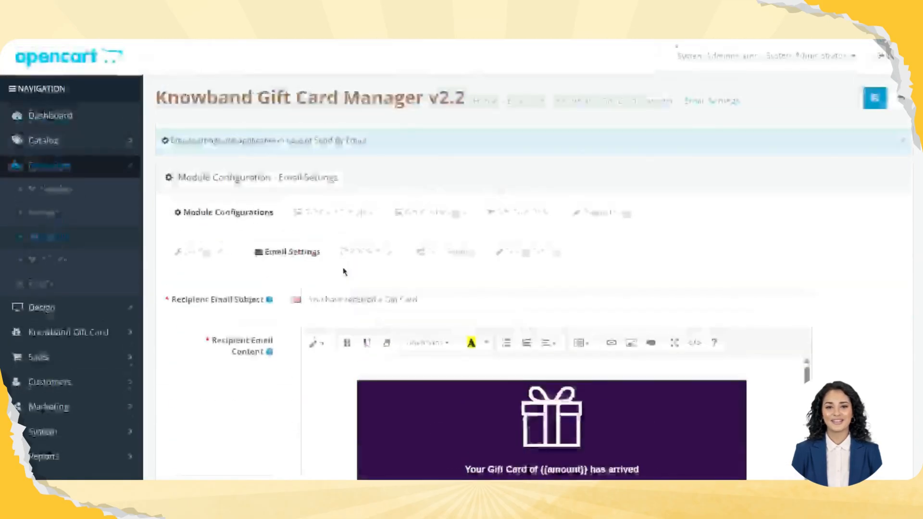
Review the PDF prefix and HTML content in the PDF settings, and open the cron settings
left_click(362, 249)
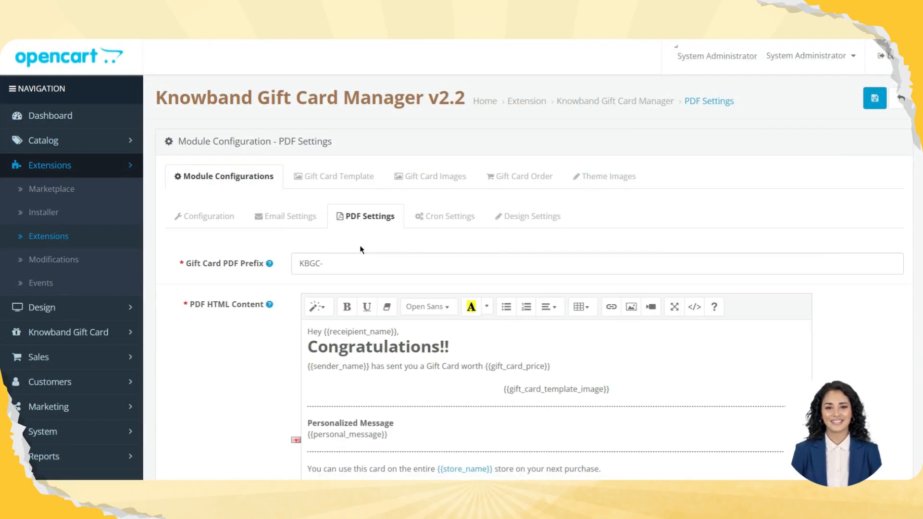
scroll(248, 364, "down", 5)
scroll(248, 365, "up", 5)
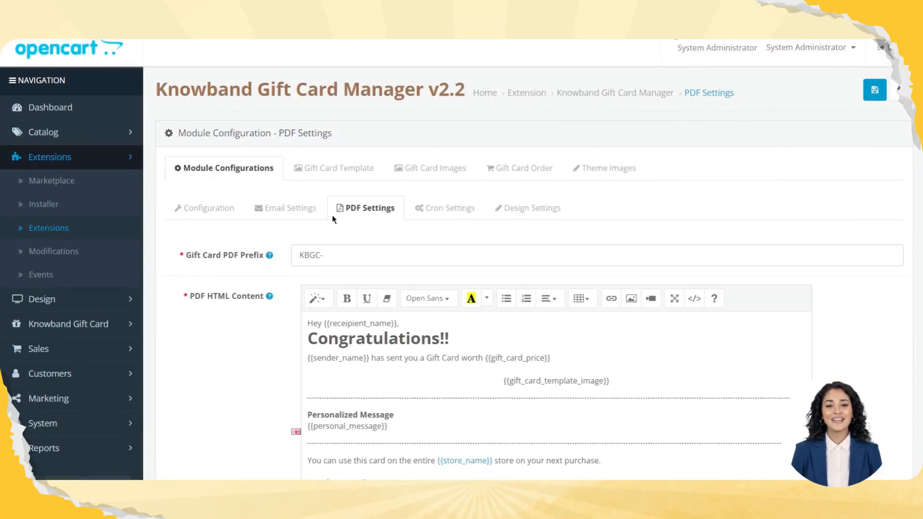
left_click(446, 208)
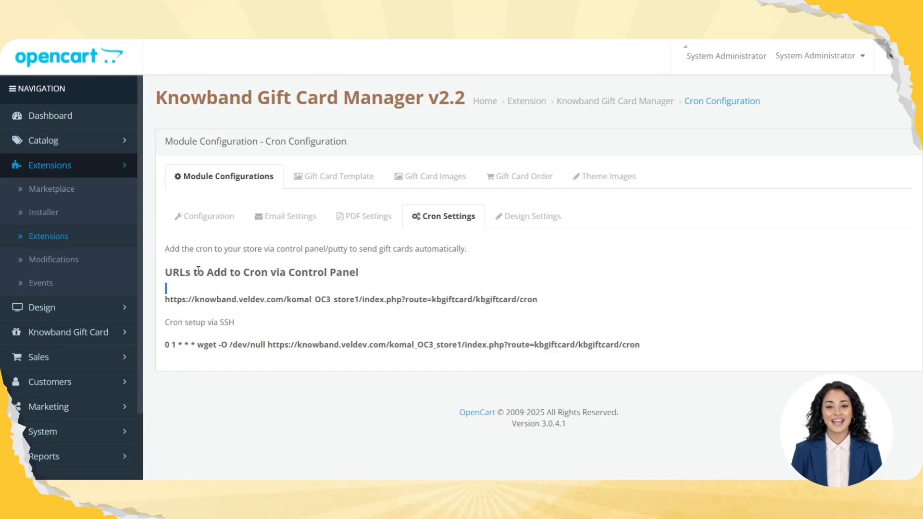
Set the module's theme to Christmas Theme with the Christmas Theme 2 design, and save the design settings
left_click(524, 216)
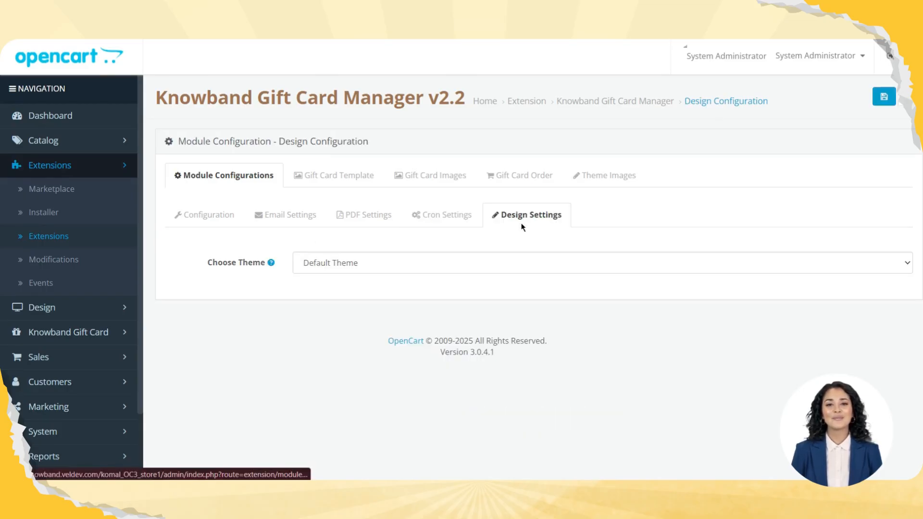
left_click(418, 264)
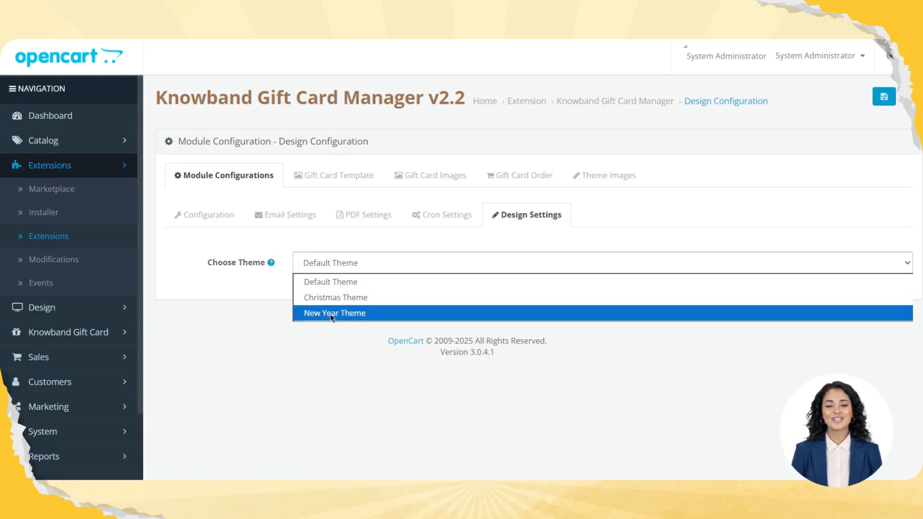
left_click(333, 298)
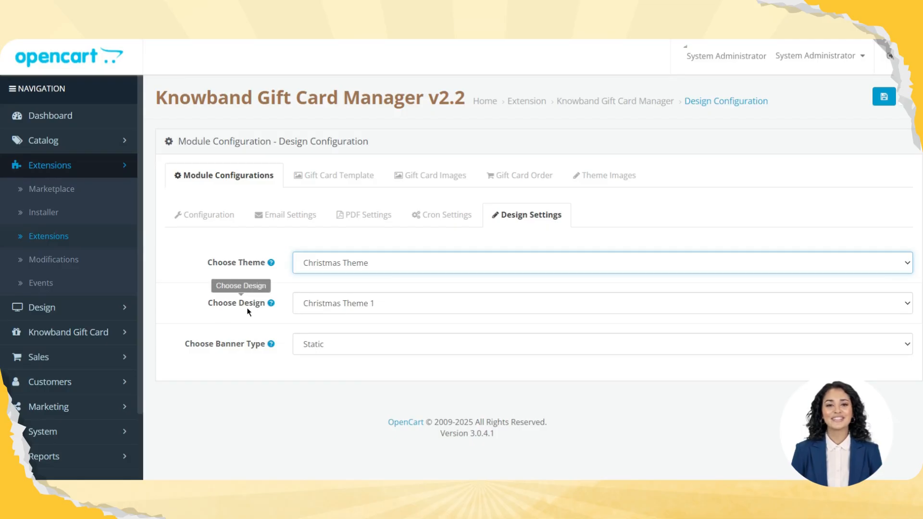
left_click(342, 310)
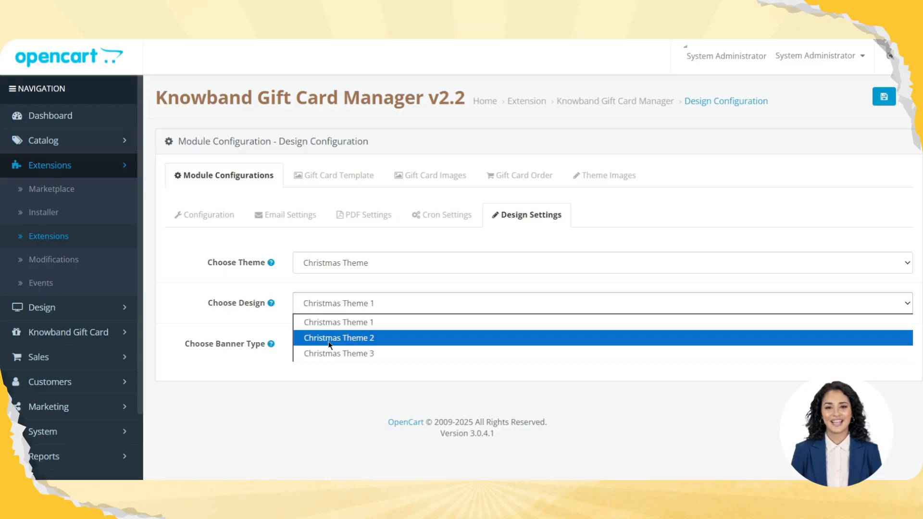
left_click(330, 342)
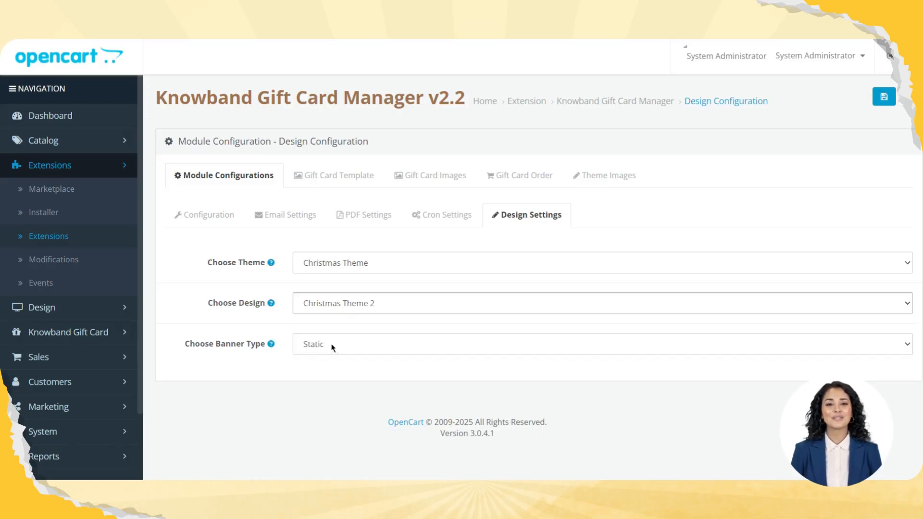
left_click(884, 99)
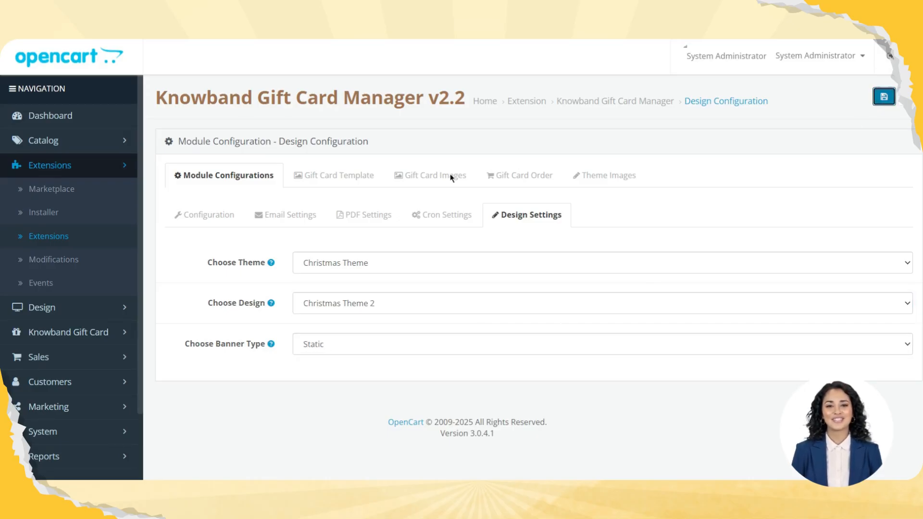
left_click_drag(206, 141, 423, 157)
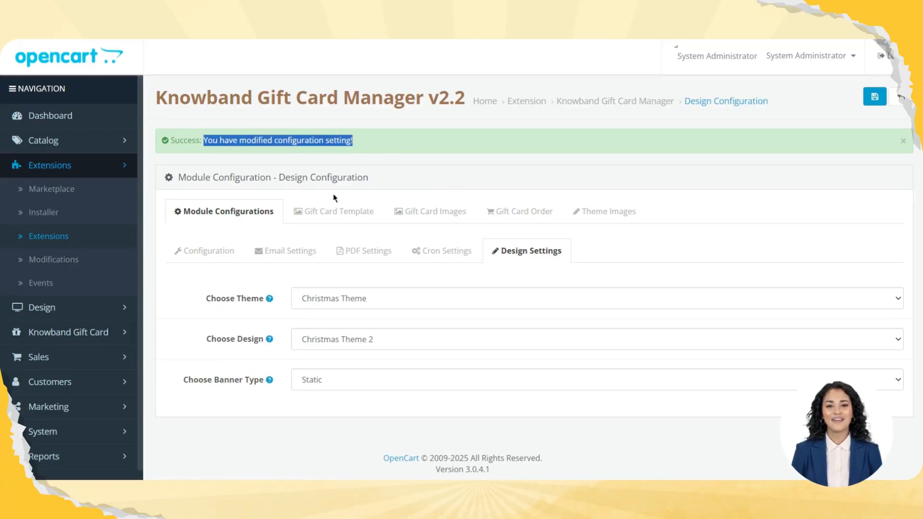
Start a new gift card template and look over the fields of its form
left_click(317, 209)
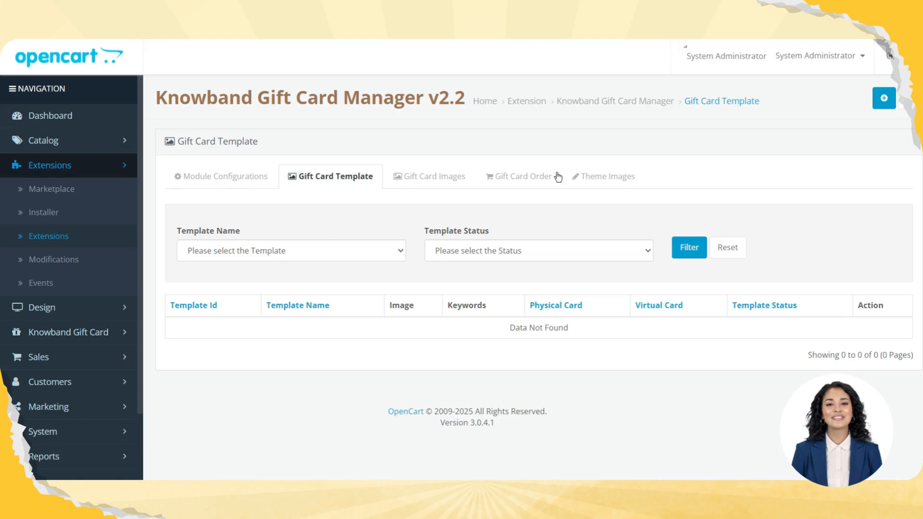
left_click(884, 98)
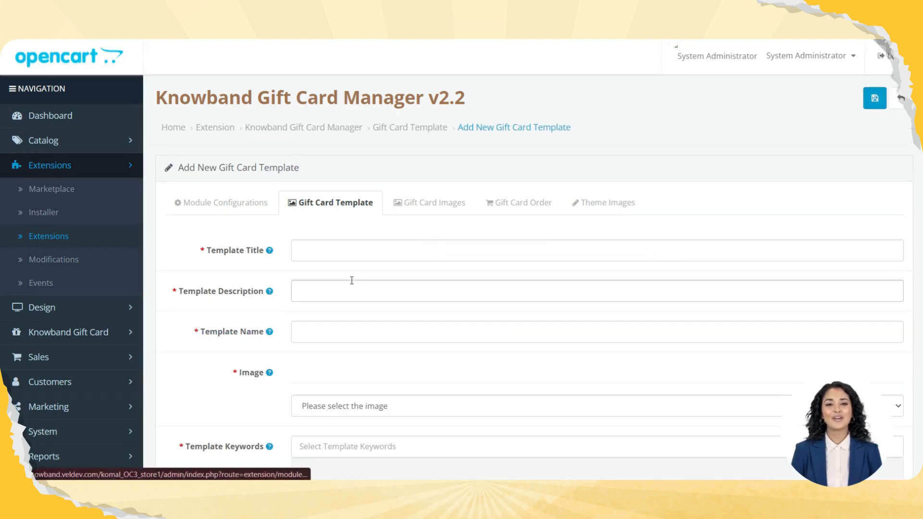
left_click(340, 256)
scroll(340, 259, "down", 7)
scroll(342, 261, "up", 7)
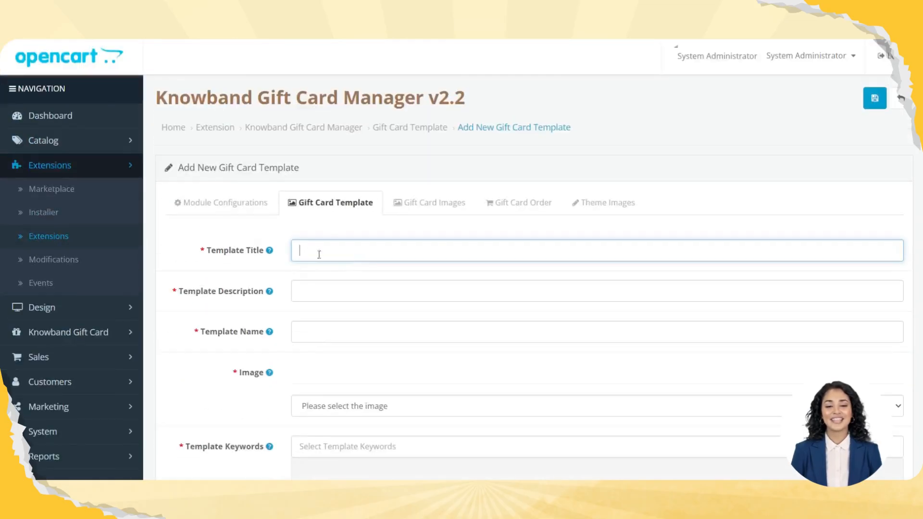
scroll(365, 283, "down", 3)
scroll(367, 282, "down", 2)
scroll(367, 283, "up", 5)
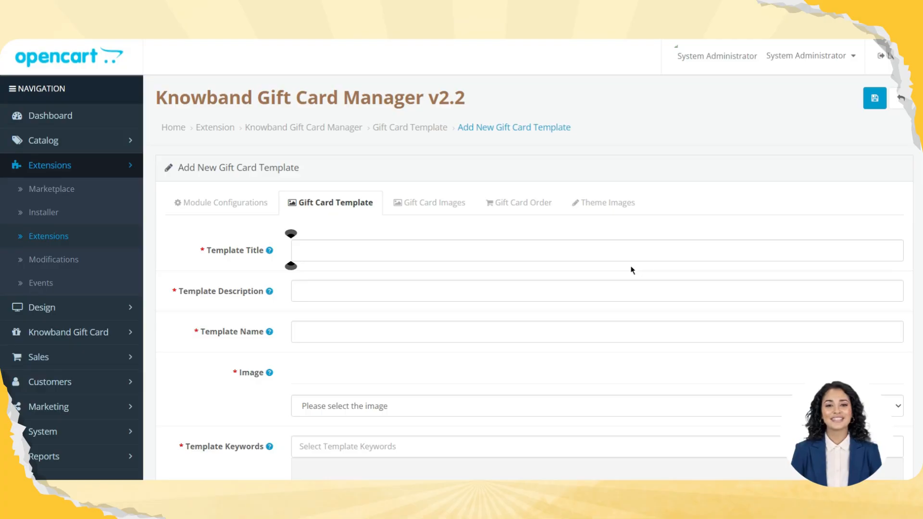
Set the template title to test and the description to test birthday, and fill in the template name with a suggested entry
left_click(324, 251)
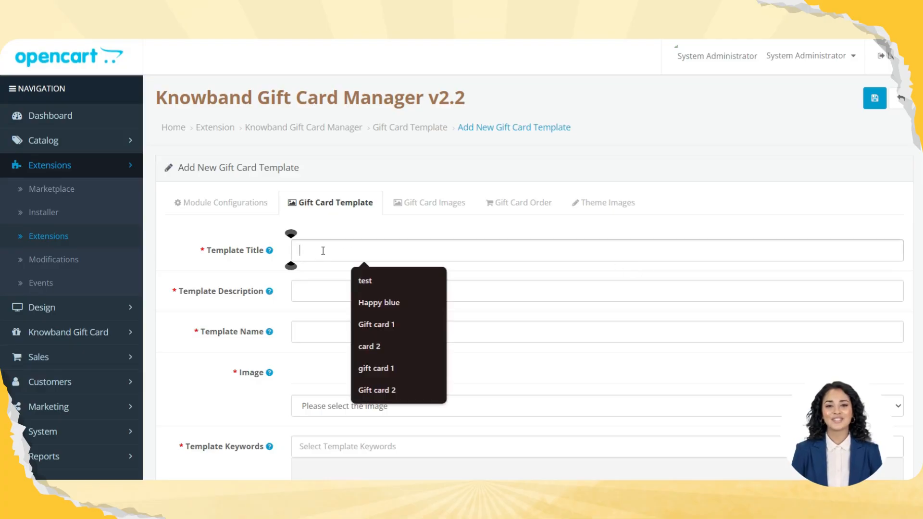
left_click(365, 281)
left_click(342, 293)
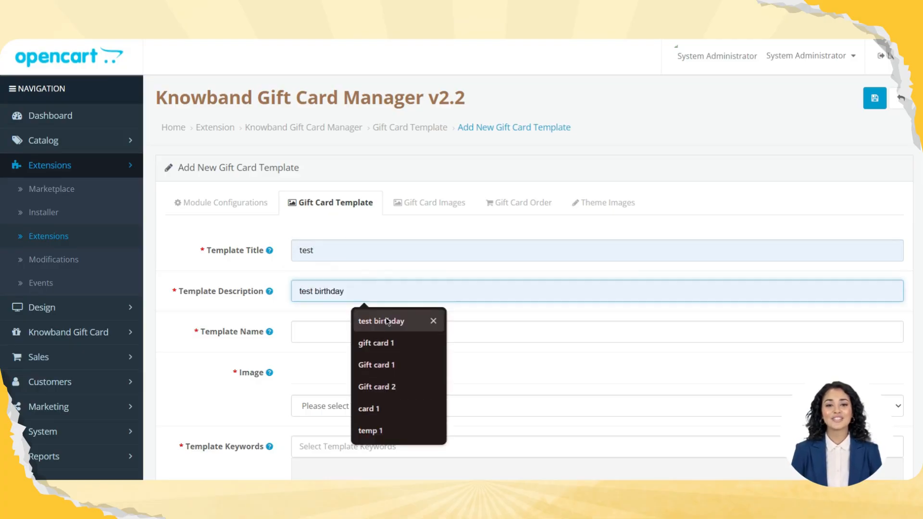
left_click(385, 321)
left_click(341, 341)
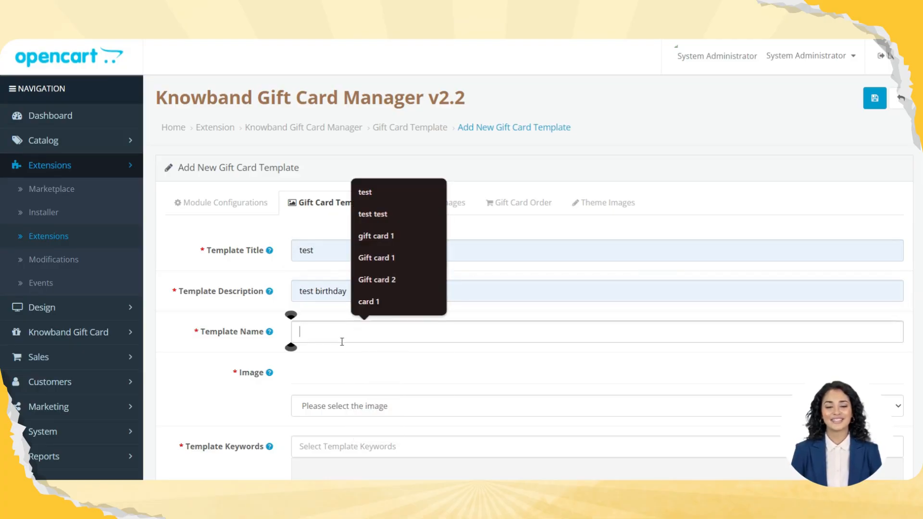
left_click(376, 310)
scroll(594, 429, "down", 3)
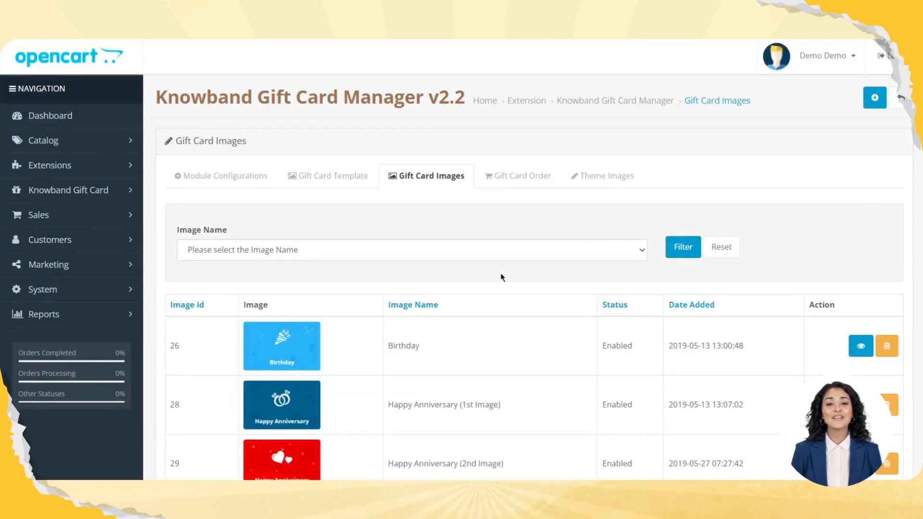
Start a new gift card image and set its gift card type to Upload Personalized
scroll(500, 278, "down", 7)
scroll(501, 278, "up", 6)
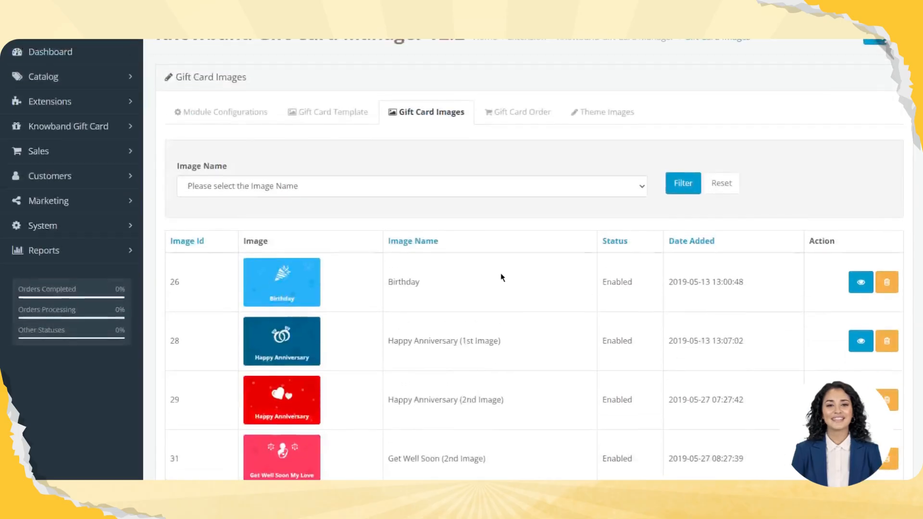
scroll(500, 278, "up", 1)
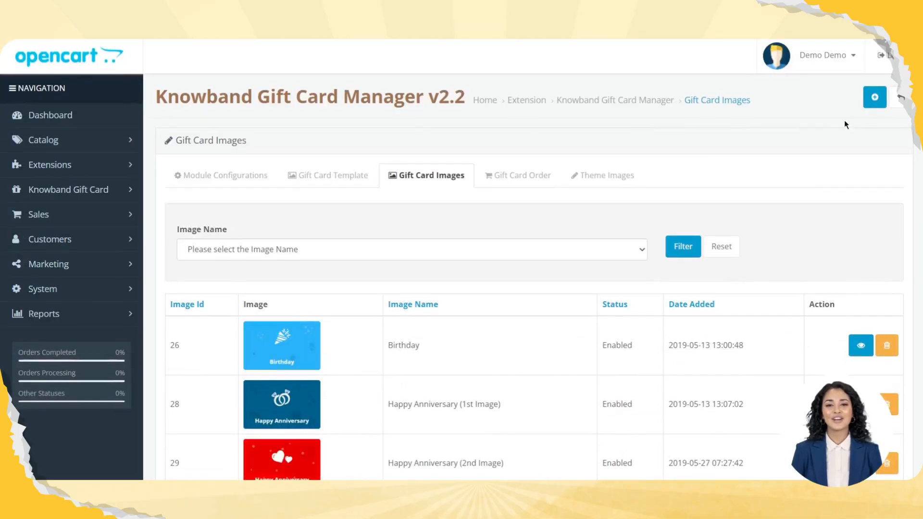
left_click(875, 97)
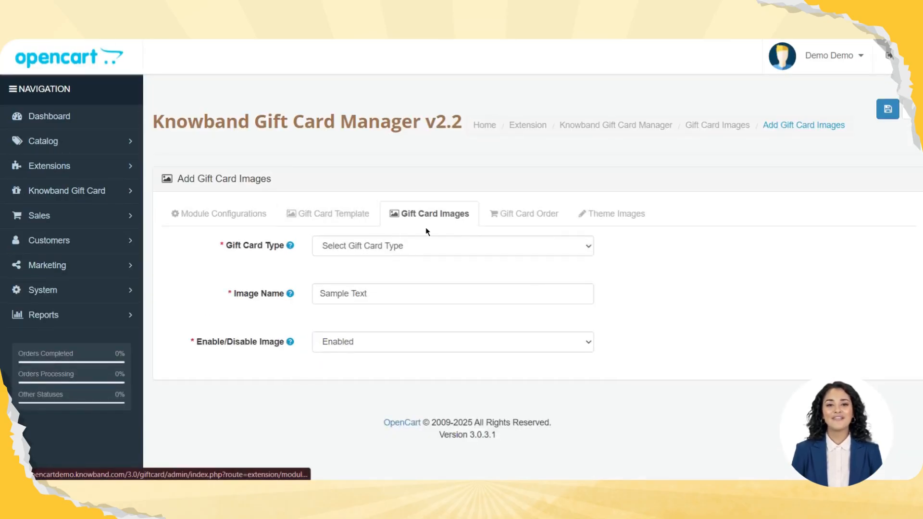
left_click(408, 245)
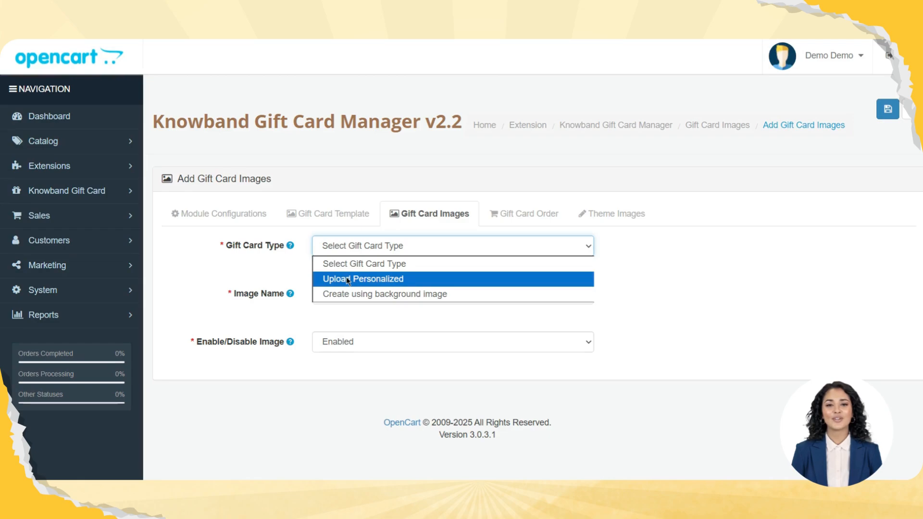
left_click(348, 283)
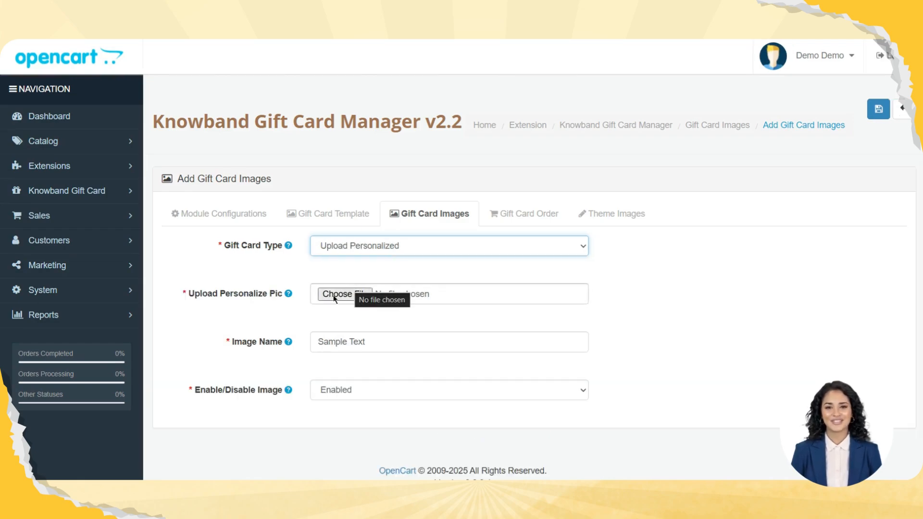
Change the gift card type to Create using background image, and go through the image name and image text fields
left_click(358, 247)
left_click(344, 293)
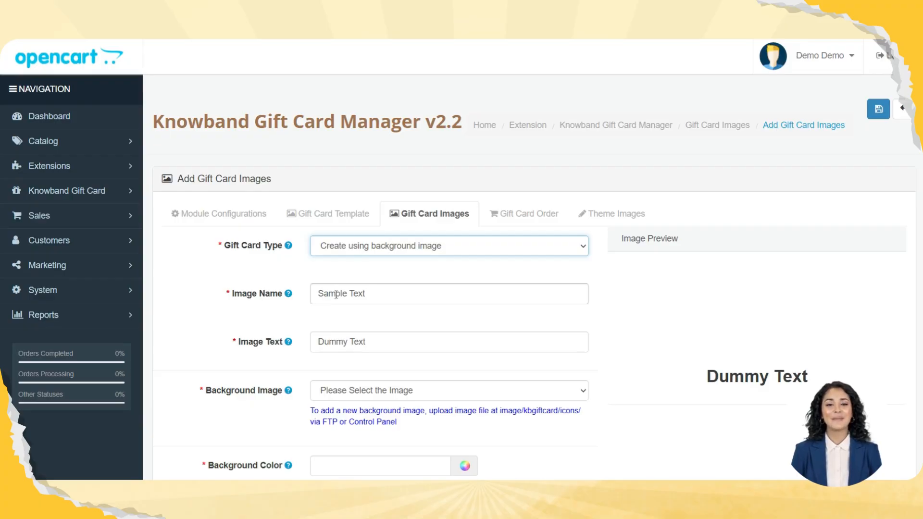
left_click(366, 293)
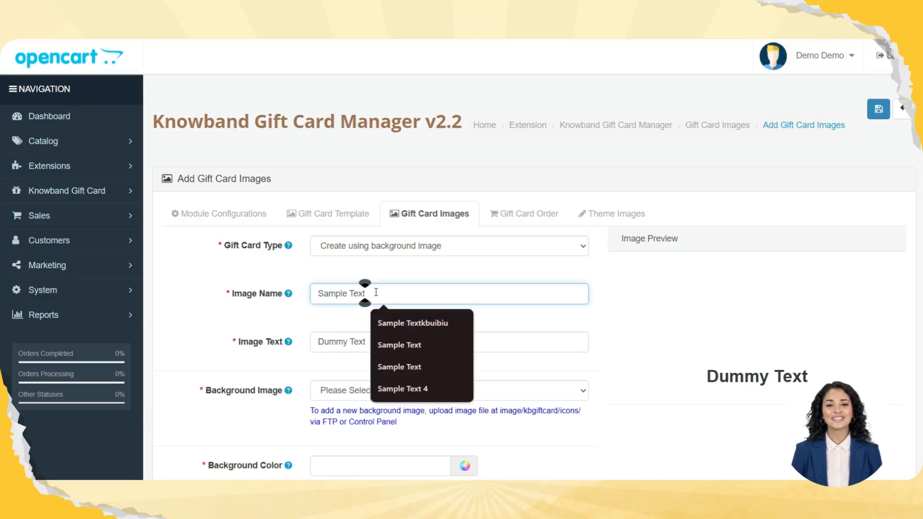
left_click(356, 339)
scroll(402, 339, "down", 2)
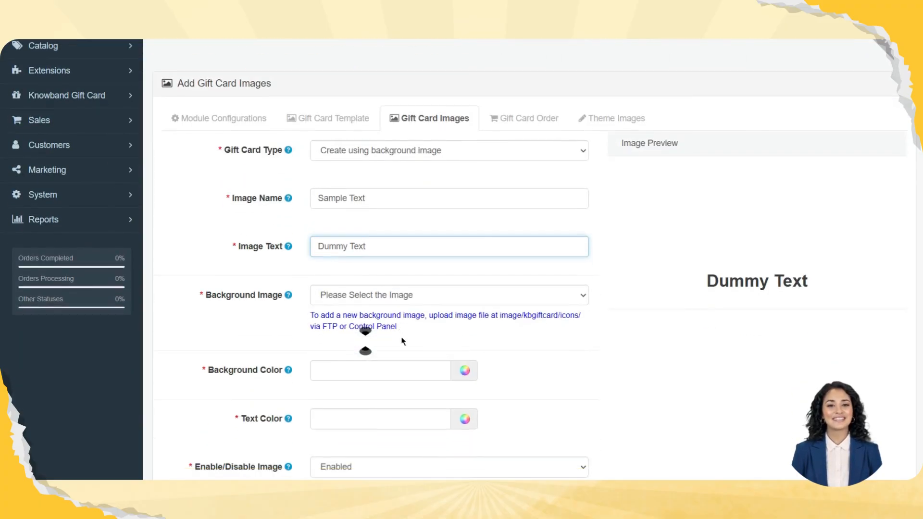
Try baby-shower-2.png as the gift card's background image, and settle on independence-day.png
left_click(493, 306)
left_click(423, 214)
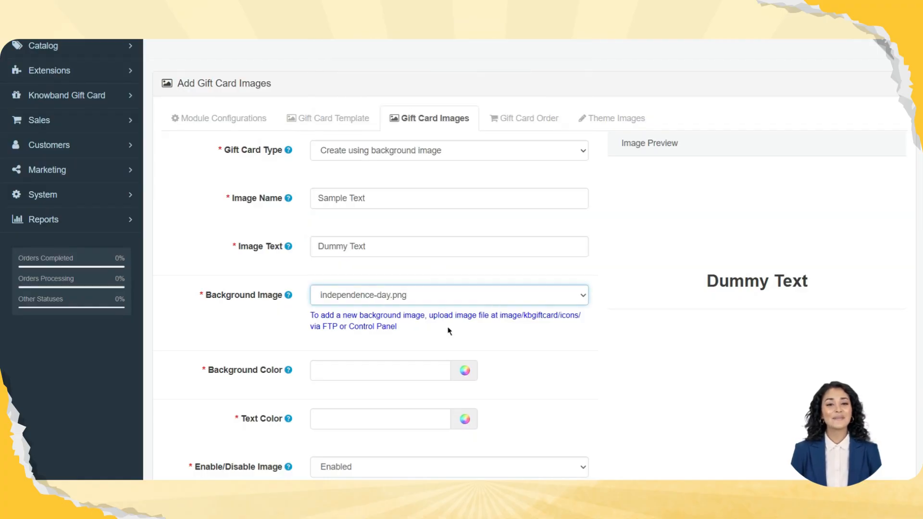
left_click(500, 293)
left_click(427, 82)
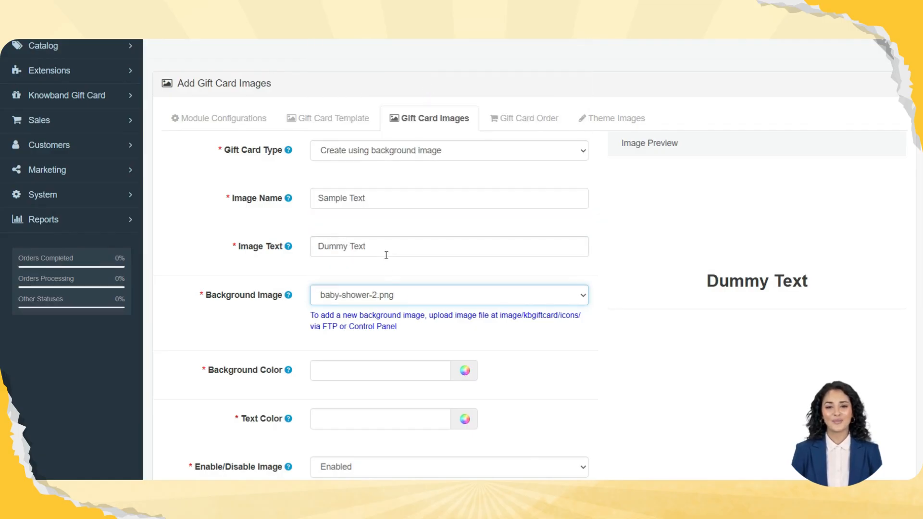
left_click(412, 299)
left_click(400, 227)
scroll(469, 321, "down", 2)
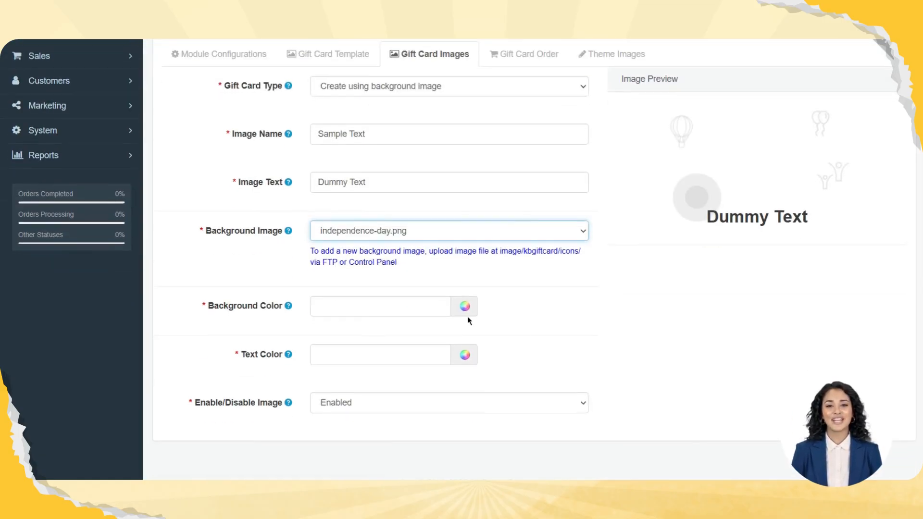
Set the gift card image's background color to #527aff and its text color to #87ff25
left_click(465, 306)
left_click(526, 345)
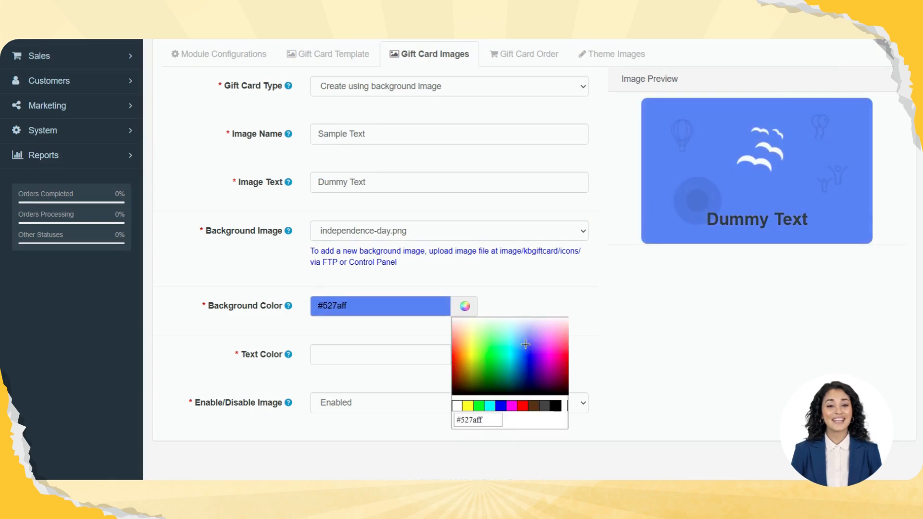
left_click(464, 355)
left_click(483, 399)
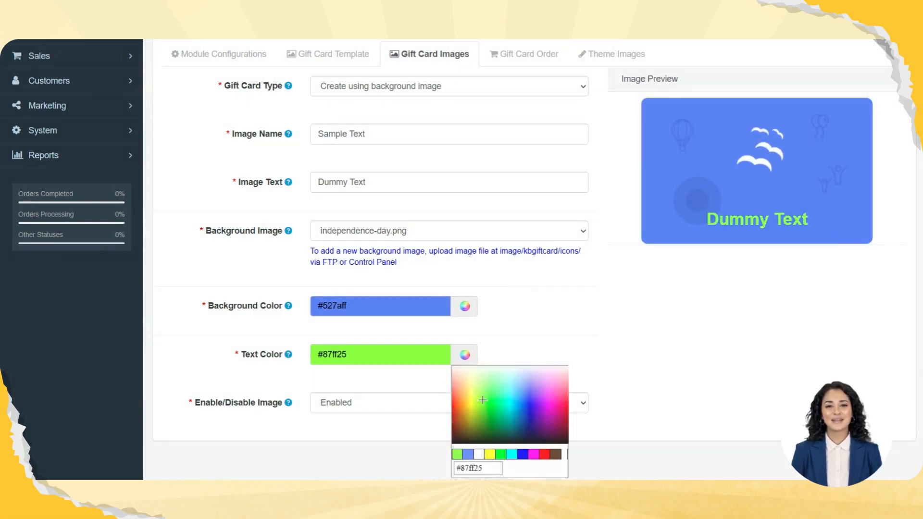
Save the new gift card image, and look through the list of gift card images
scroll(483, 399, "down", 1)
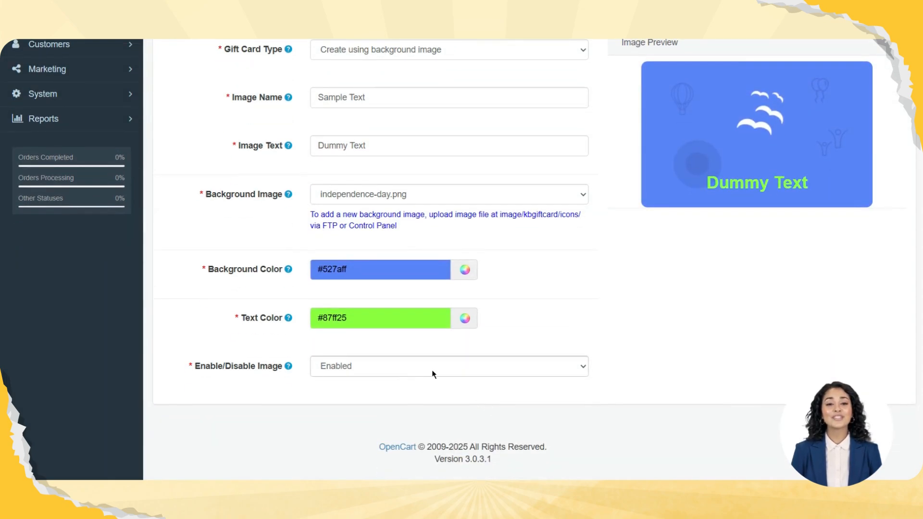
scroll(652, 299, "up", 5)
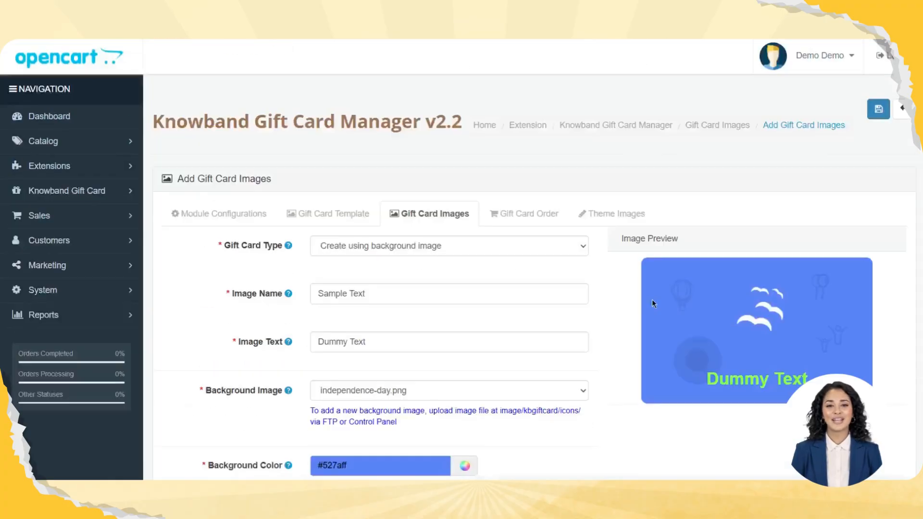
left_click(871, 108)
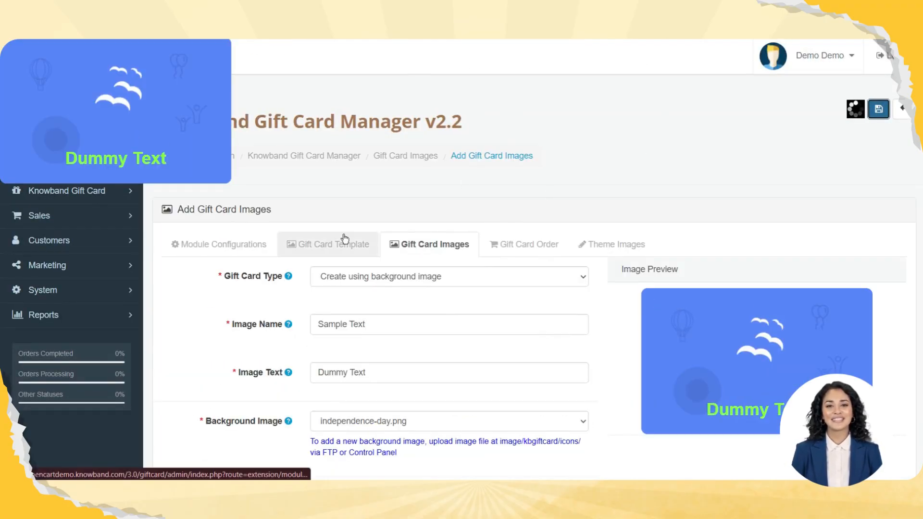
scroll(345, 238, "down", 5)
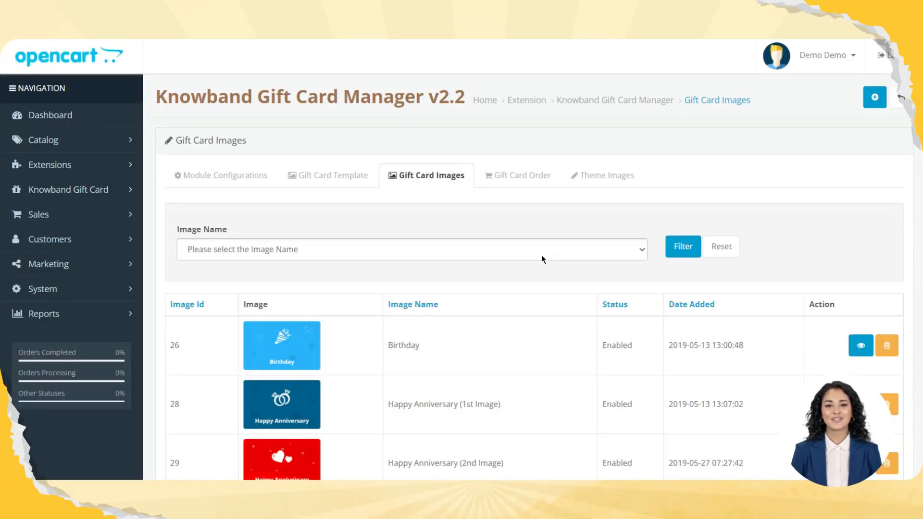
scroll(542, 257, "down", 15)
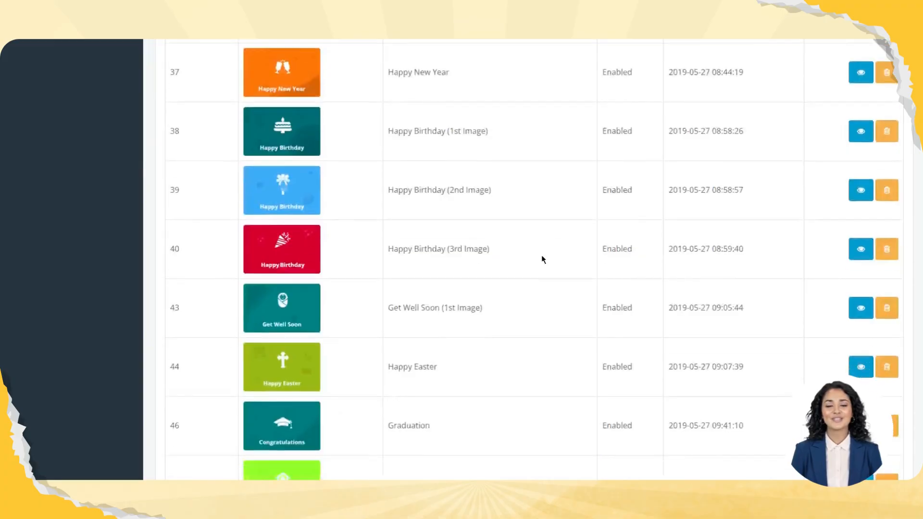
scroll(542, 255, "down", 8)
scroll(541, 254, "up", 15)
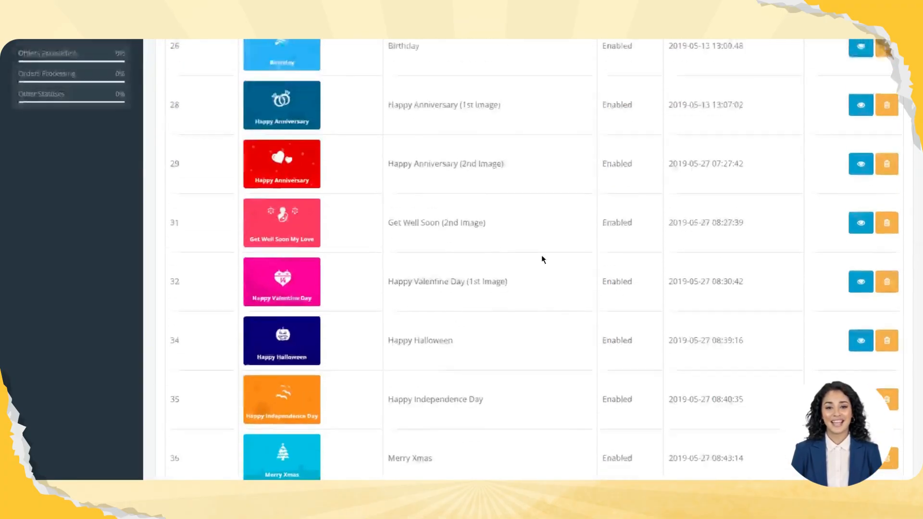
scroll(542, 255, "up", 5)
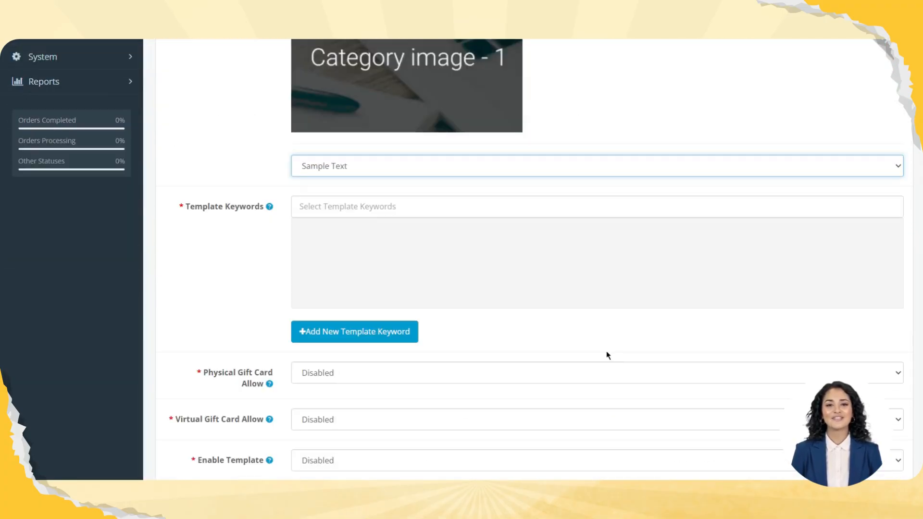
Create a new template keyword named wedding from the gift card template form
scroll(606, 351, "up", 8)
scroll(410, 192, "down", 7)
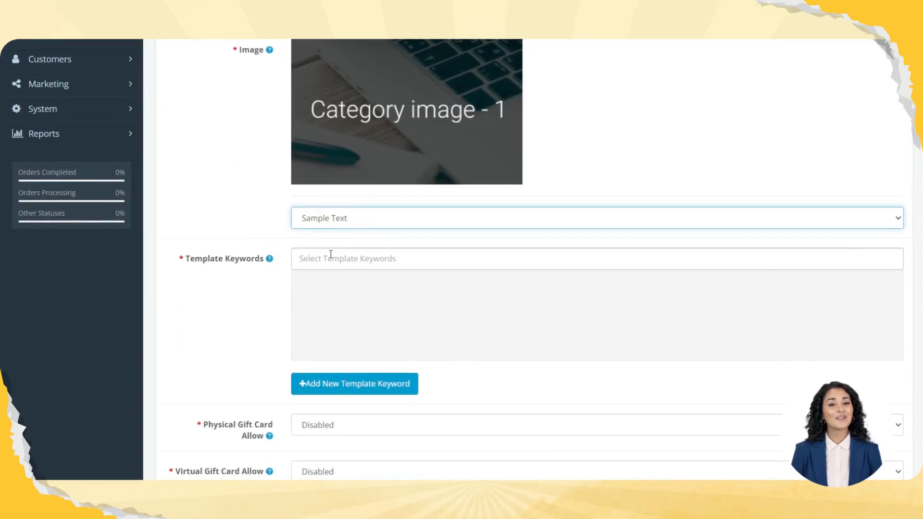
left_click(330, 255)
scroll(331, 255, "up", 1)
scroll(332, 251, "down", 1)
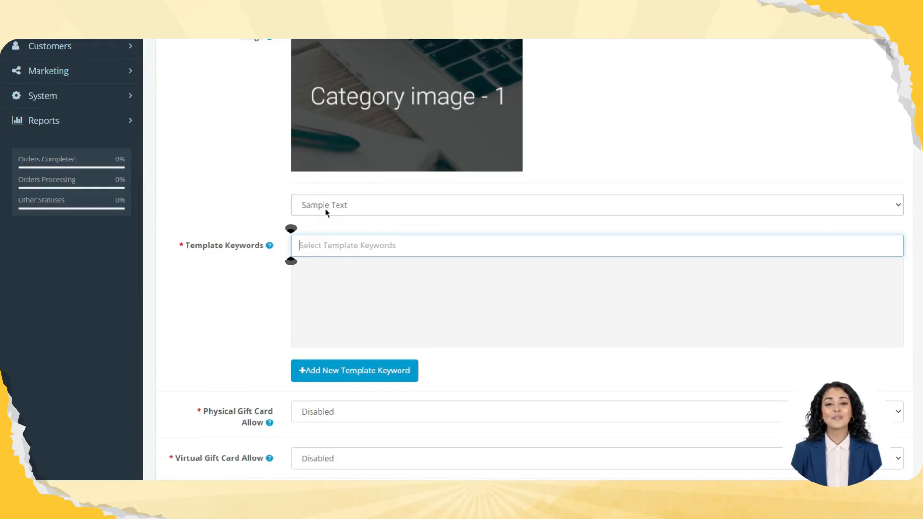
left_click(307, 370)
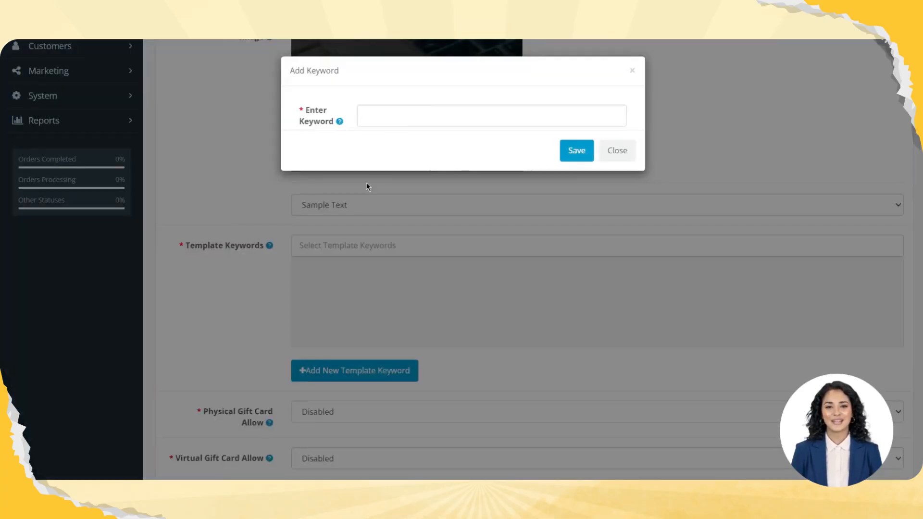
left_click(389, 118)
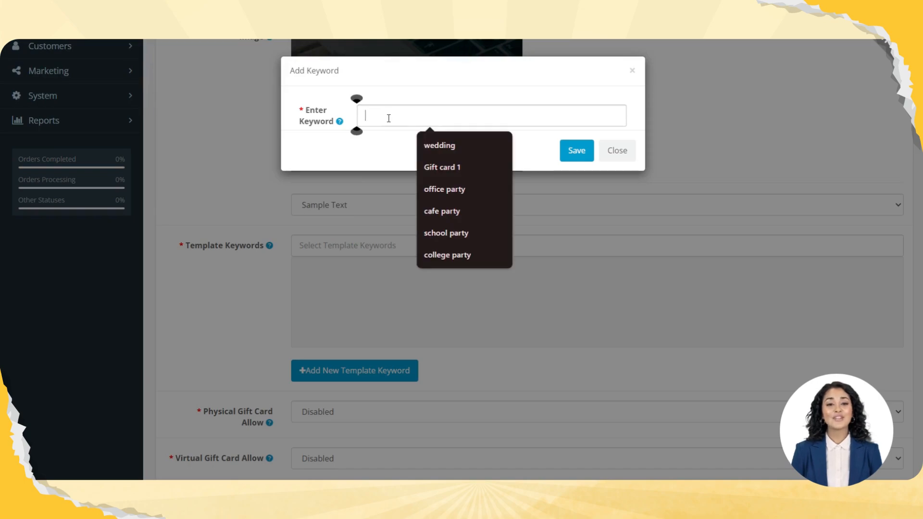
type("wedding")
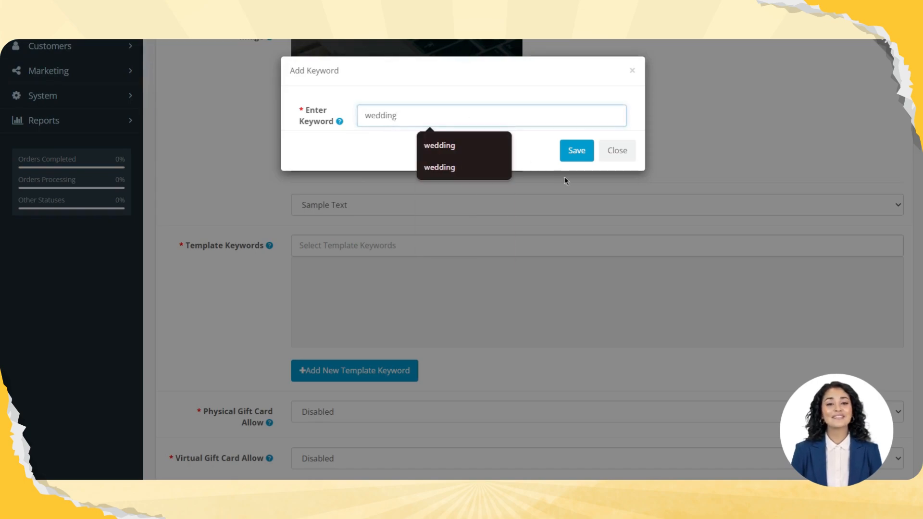
left_click(577, 151)
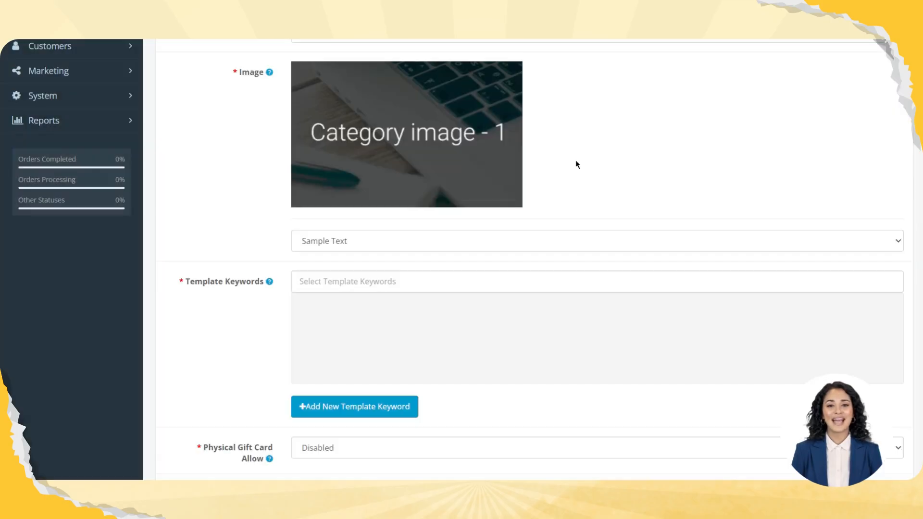
Assign the wedding keyword to the gift card template that uses the Sample Text image
left_click(369, 271)
type("wed")
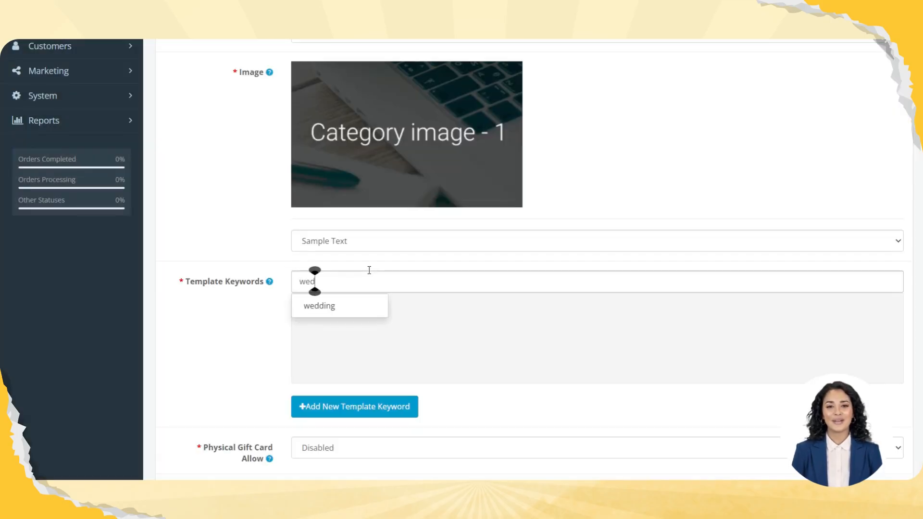
left_click(330, 305)
scroll(375, 263, "down", 5)
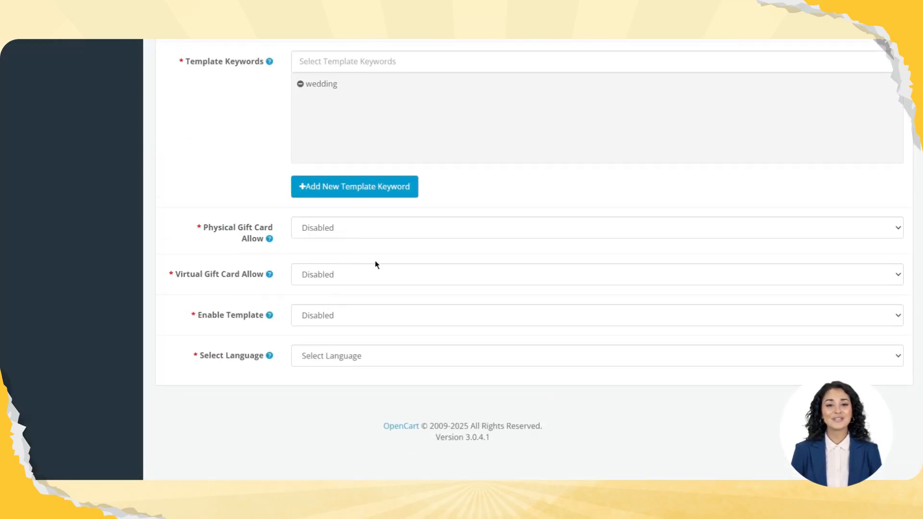
Allow both physical and virtual gift cards for the new gift card template, and enable the template
left_click(334, 232)
left_click(334, 246)
left_click(335, 275)
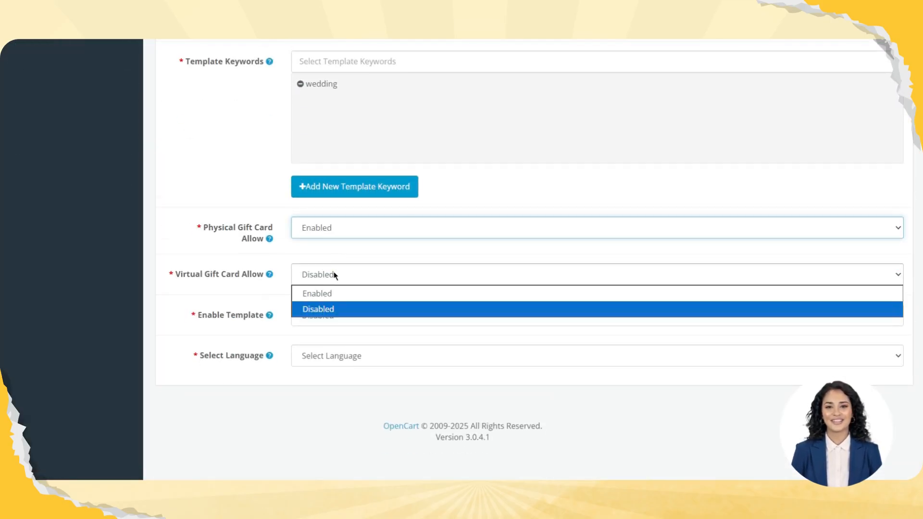
left_click(318, 294)
left_click(323, 315)
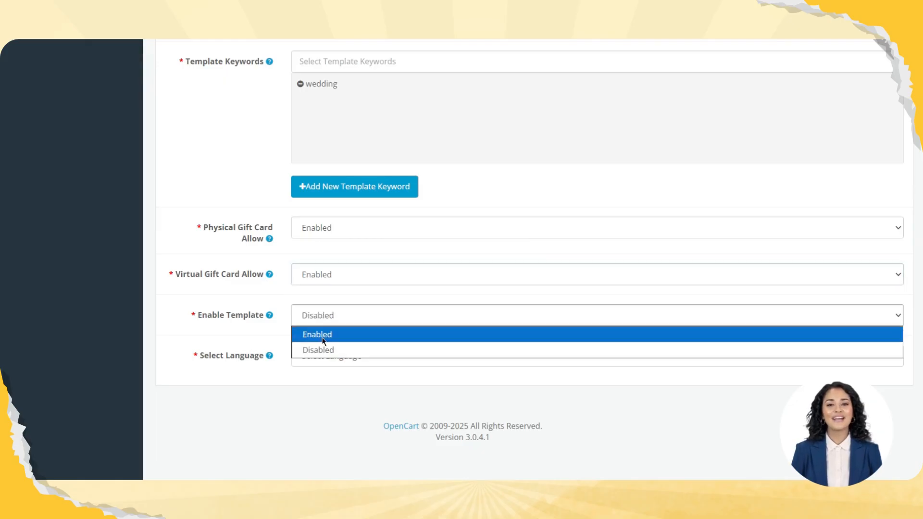
left_click(321, 337)
Set the gift card template's language to English, and save the template
left_click(323, 356)
left_click(326, 392)
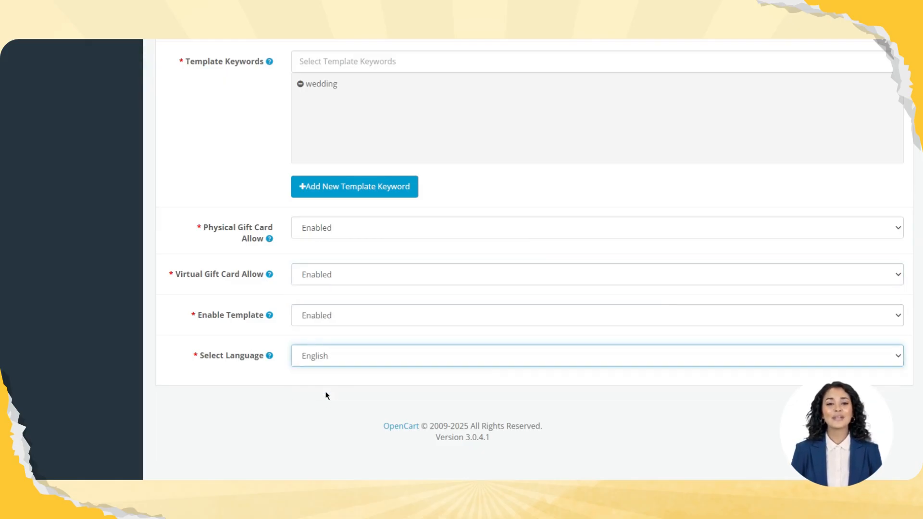
scroll(600, 349, "up", 4)
scroll(600, 349, "up", 5)
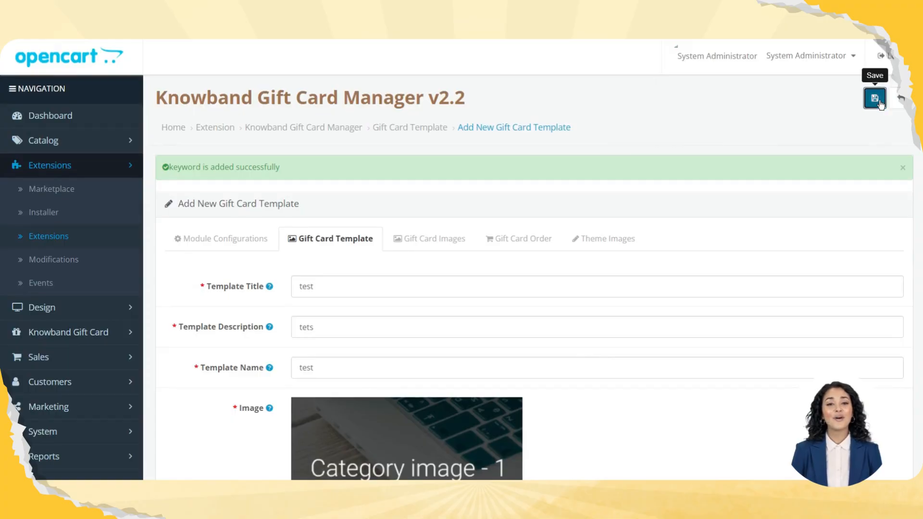
left_click(876, 101)
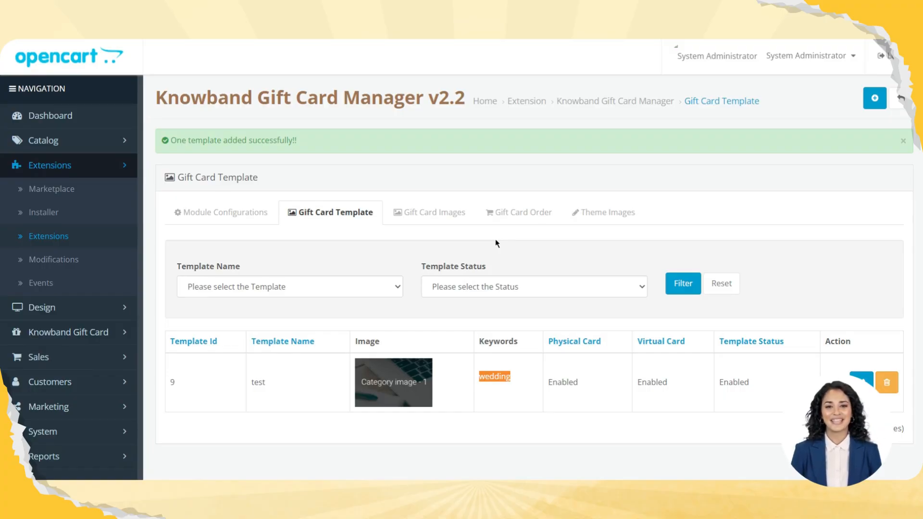
Open the storefront of Your Store from the admin, and look through the available gift card designs
left_click(808, 56)
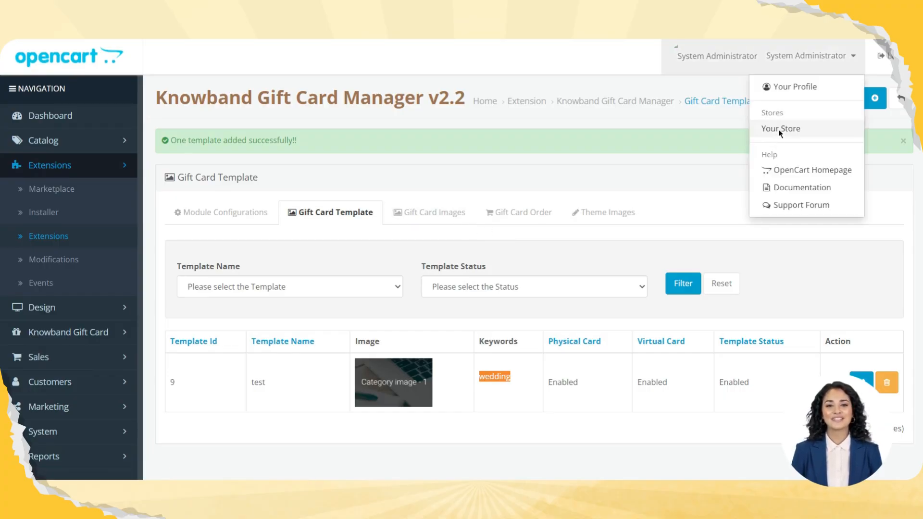
left_click(780, 129)
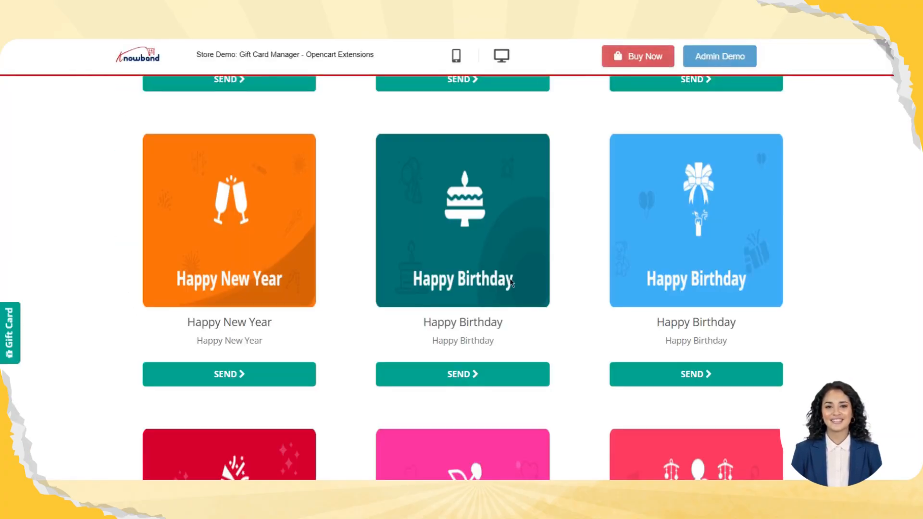
scroll(511, 284, "up", 10)
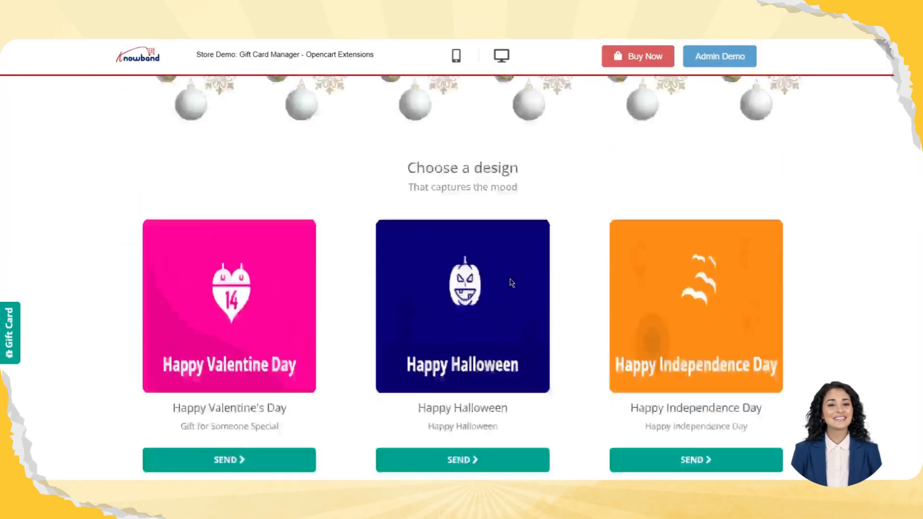
scroll(512, 283, "up", 7)
scroll(316, 255, "down", 15)
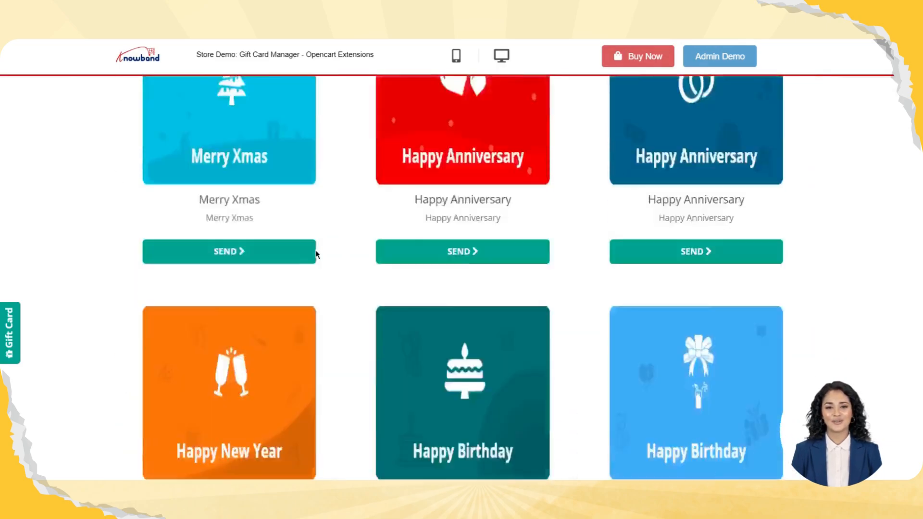
scroll(317, 255, "down", 20)
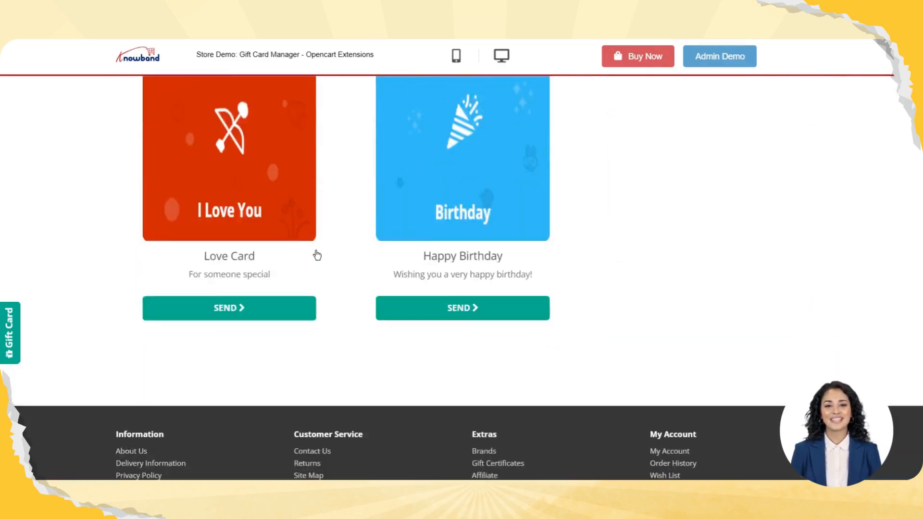
scroll(316, 254, "up", 20)
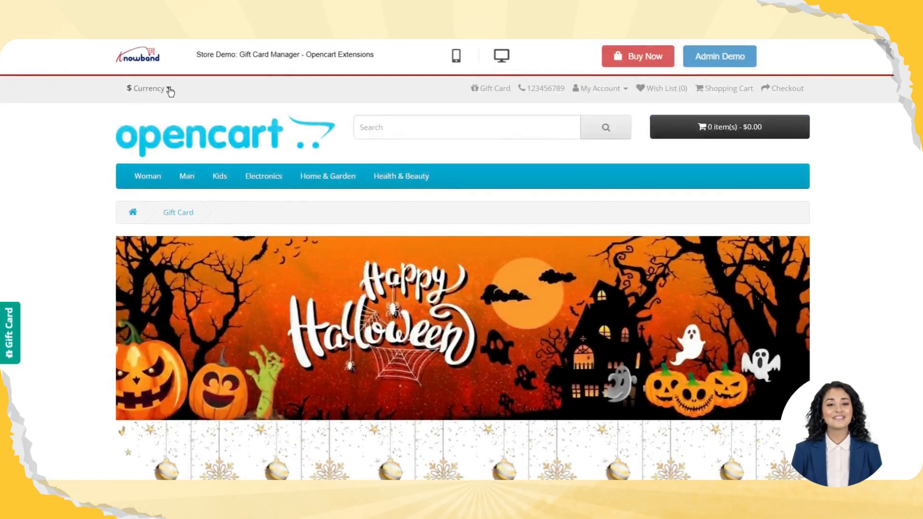
Go to the customer's account page in the storefront, and open its gift card page
left_click(481, 91)
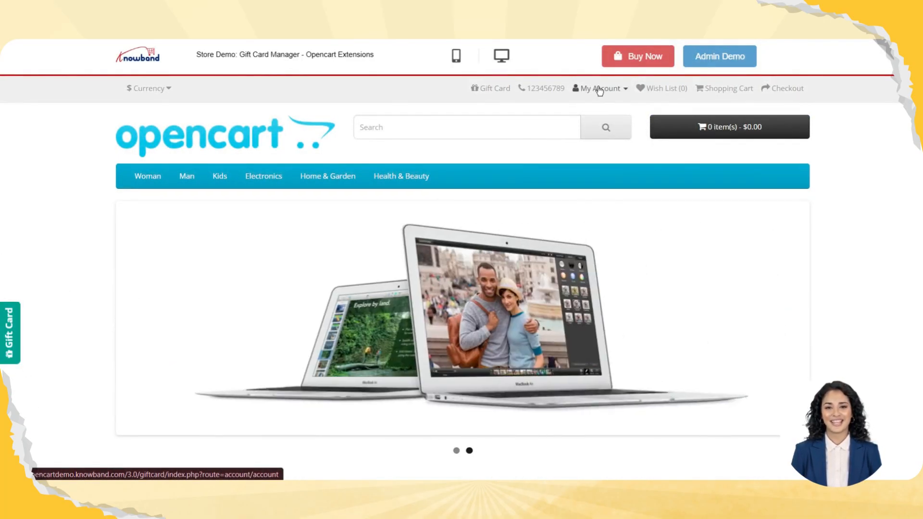
left_click(596, 89)
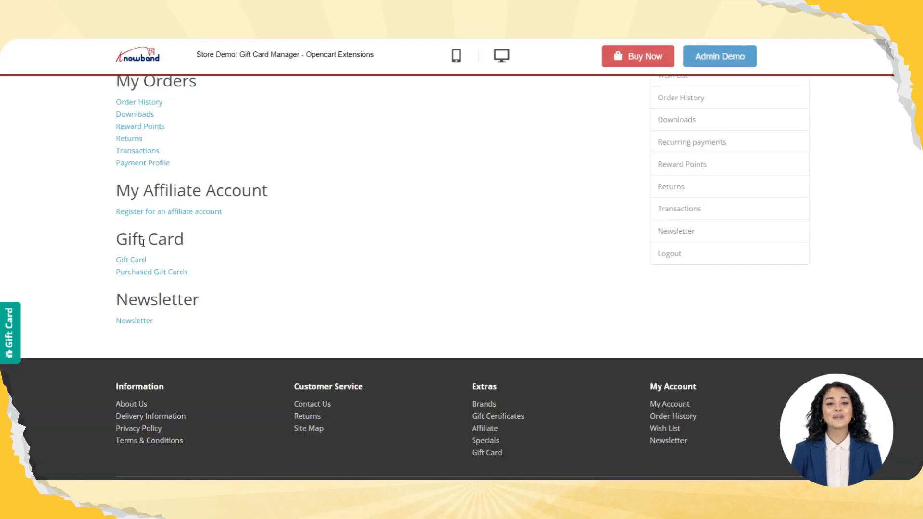
left_click(120, 260)
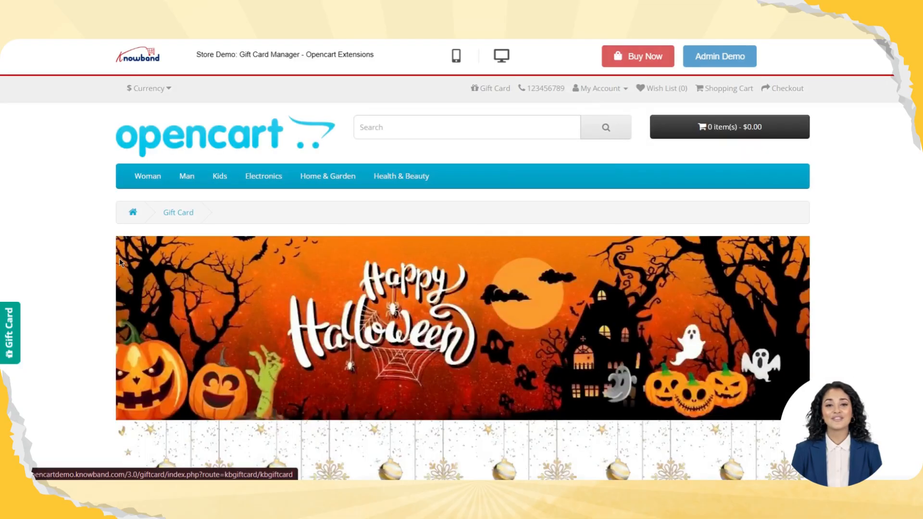
Choose the Merry Xmas gift card design, and set its delivery mode to Print Yourself
scroll(331, 272, "down", 10)
scroll(332, 277, "down", 3)
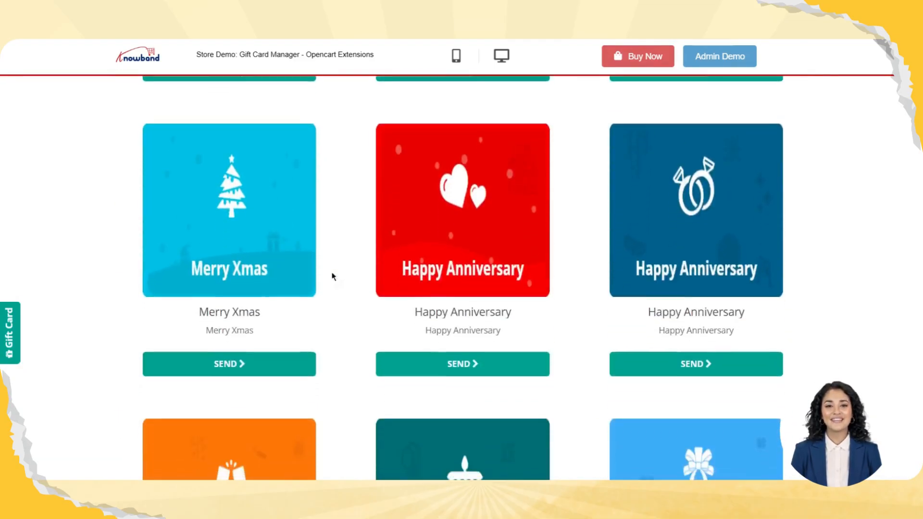
left_click(221, 357)
scroll(529, 217, "up", 8)
left_click(154, 335)
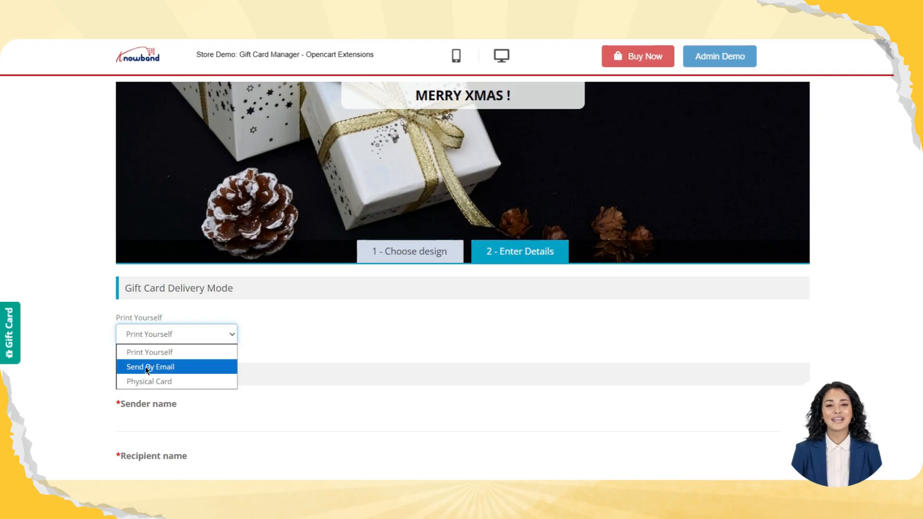
left_click(172, 354)
Enter test as both the sender name and the recipient name of the gift card
scroll(186, 403, "down", 2)
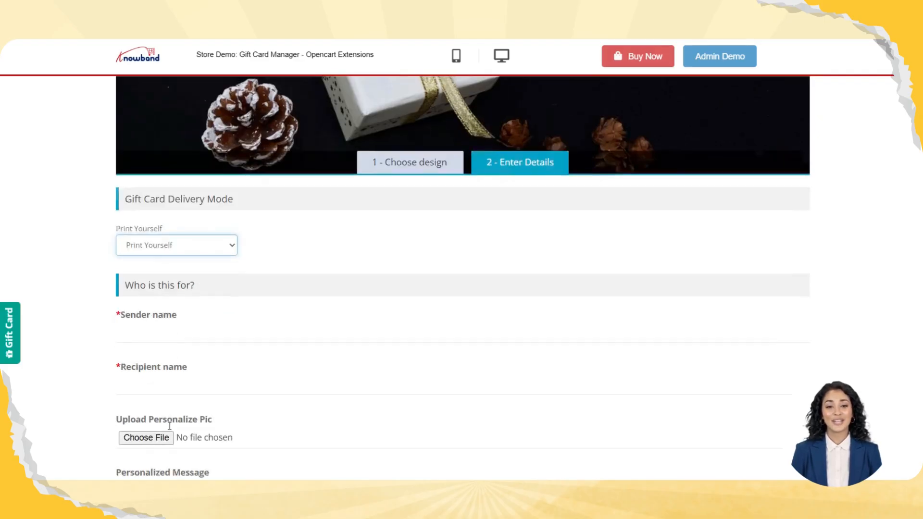
left_click(144, 317)
type("test")
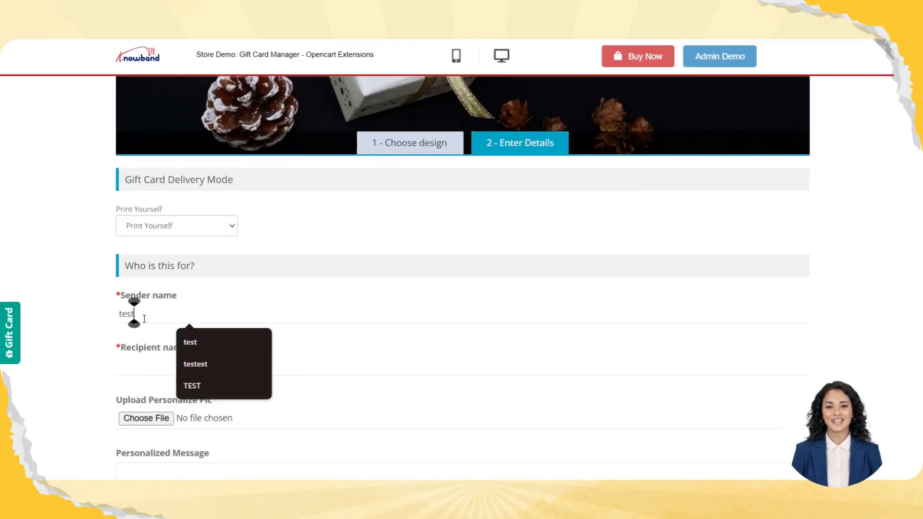
key("Tab")
type("test")
key("Tab")
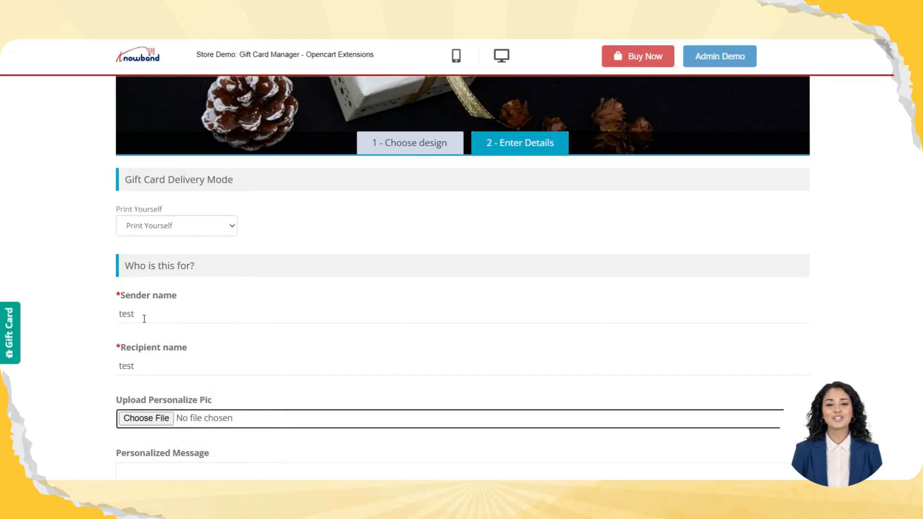
Upload the Category image - 1 picture to personalize the gift card, and enter the personalized message "this test"
scroll(213, 413, "down", 2)
left_click(140, 418)
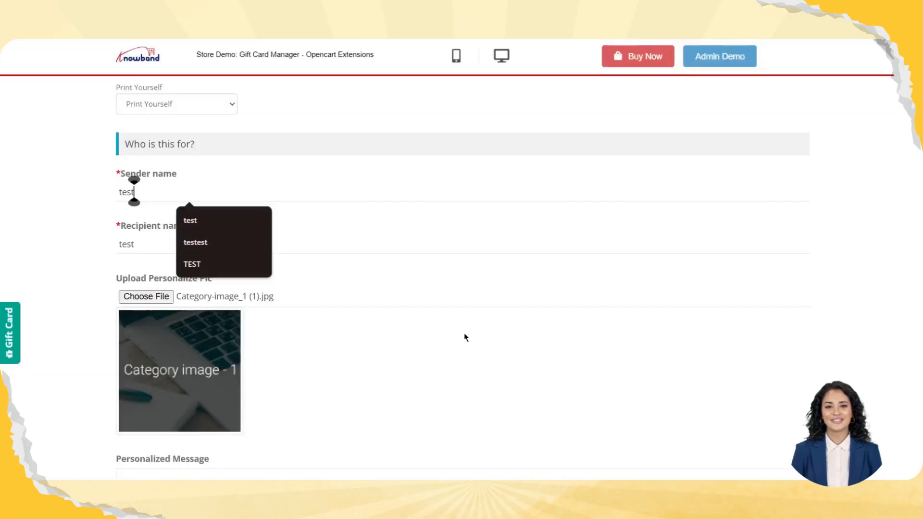
scroll(463, 333, "down", 5)
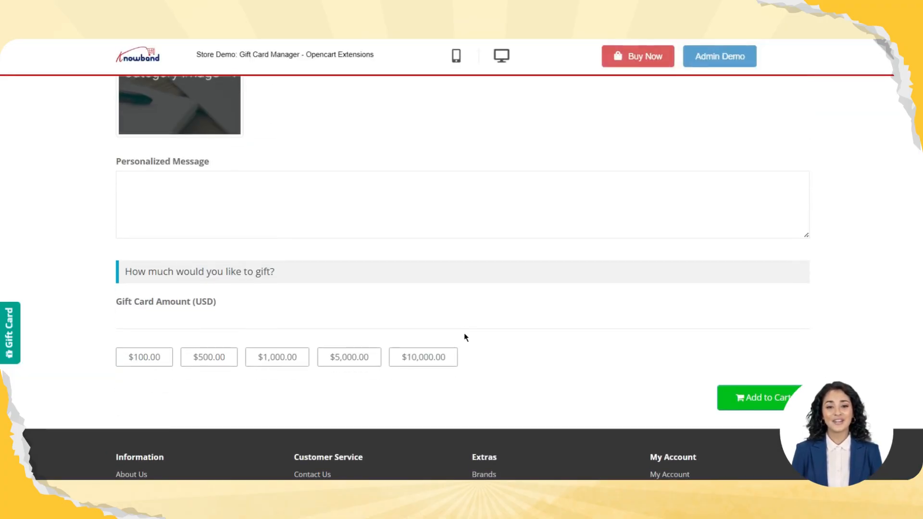
left_click(139, 171)
type("this")
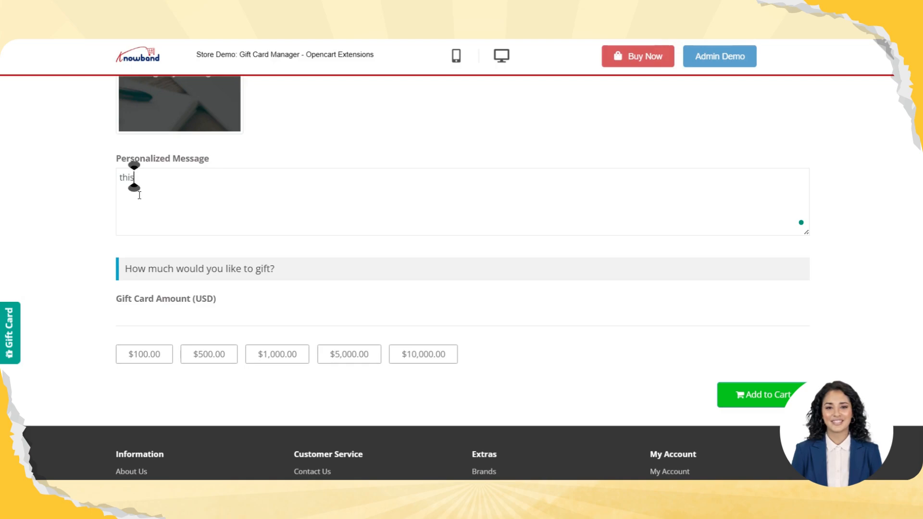
type(" test")
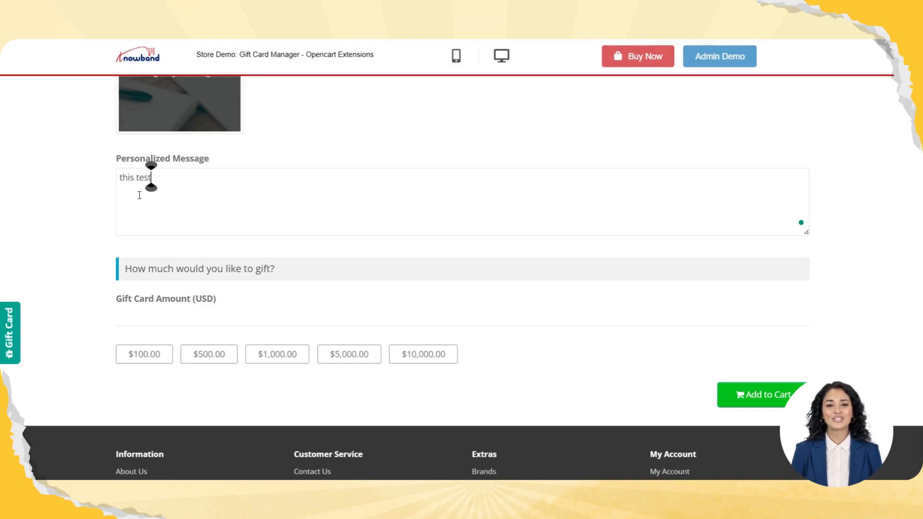
Set the gift card amount to 500 USD, add the card to the cart, and proceed to checkout
left_click(204, 360)
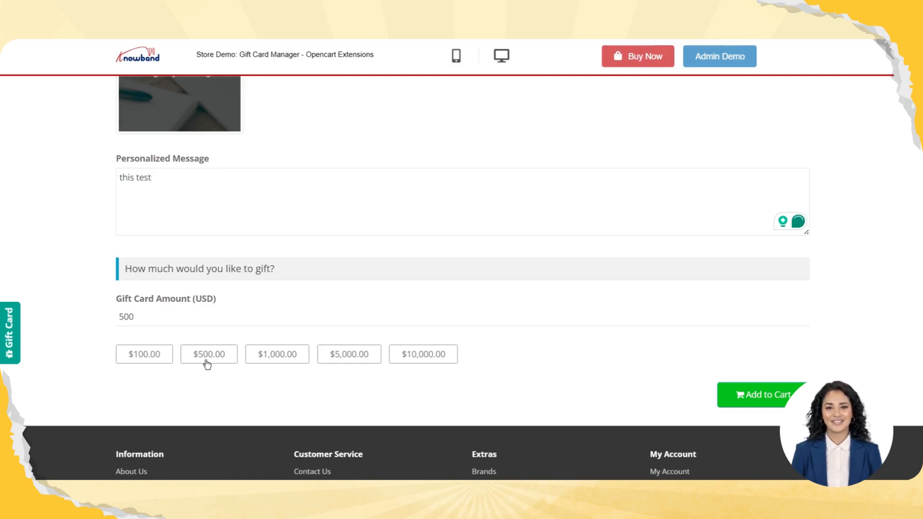
left_click(752, 399)
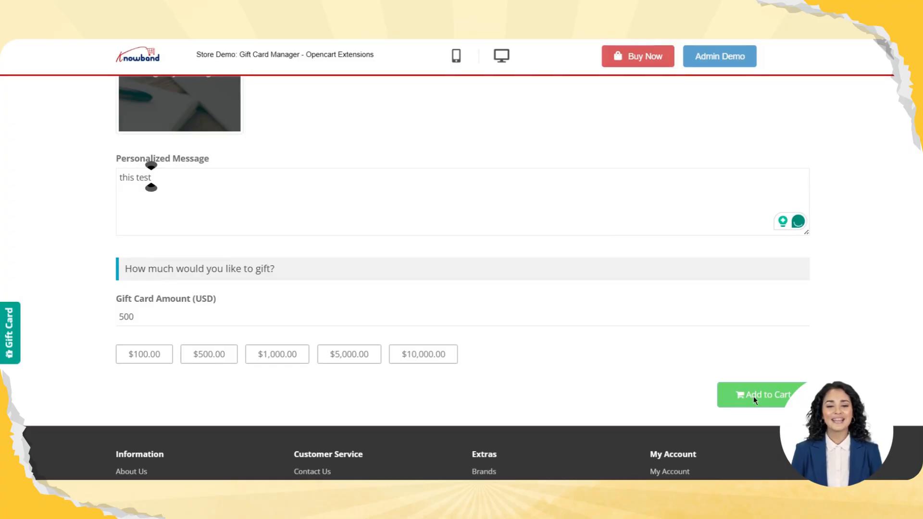
scroll(662, 297, "down", 5)
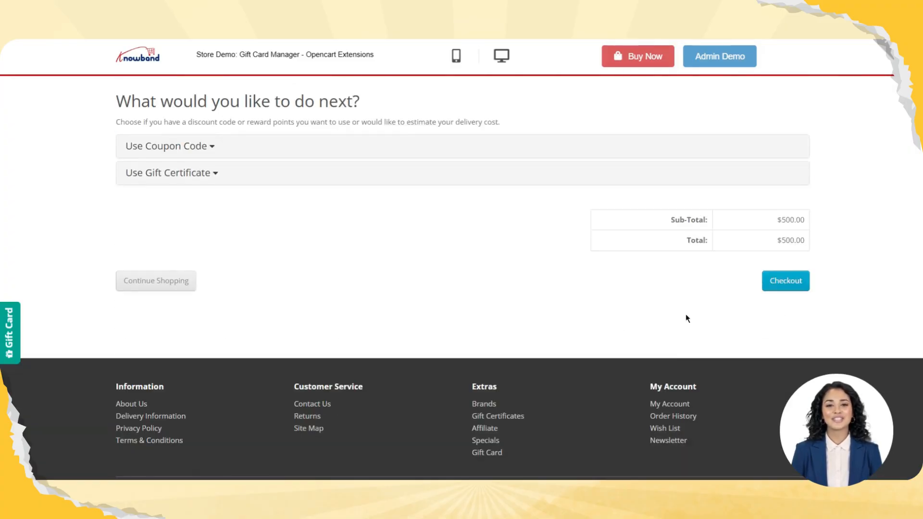
left_click(776, 289)
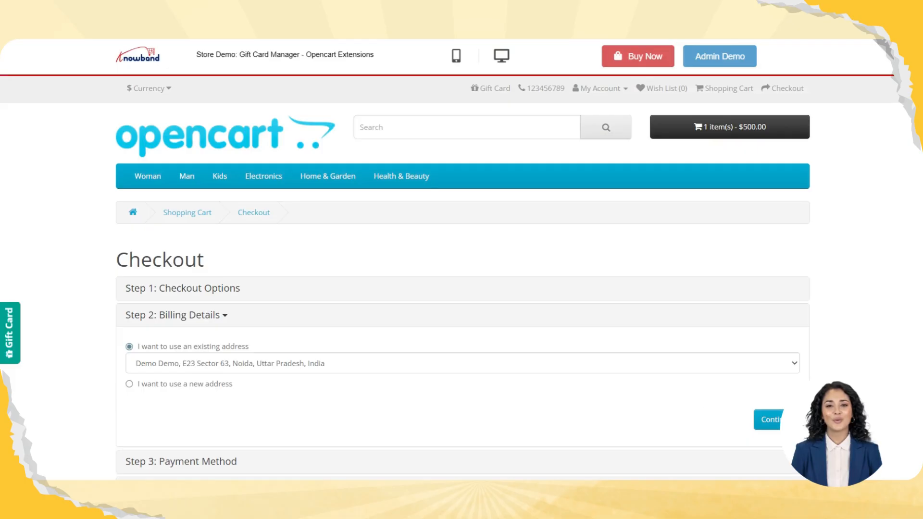
Complete the checkout using the existing billing address and Bank Transfer, accepting the terms and confirming the order
left_click(766, 426)
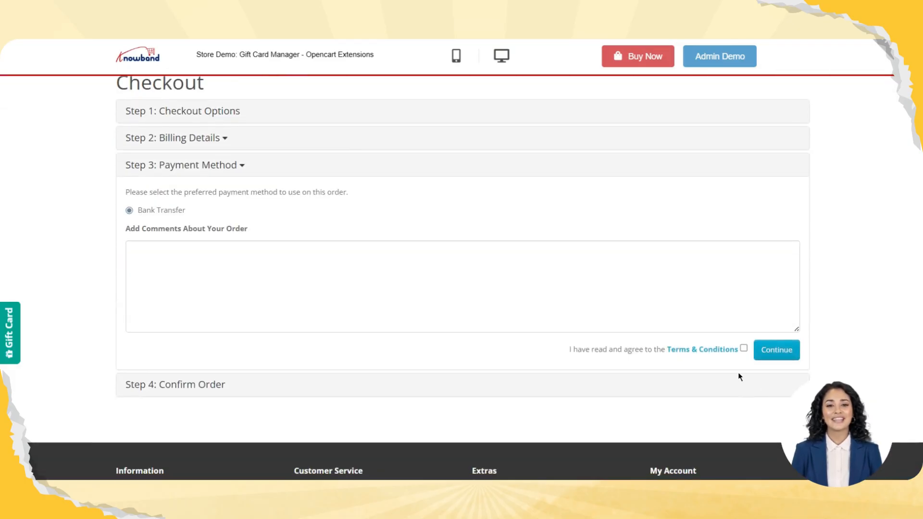
left_click(743, 348)
left_click(776, 350)
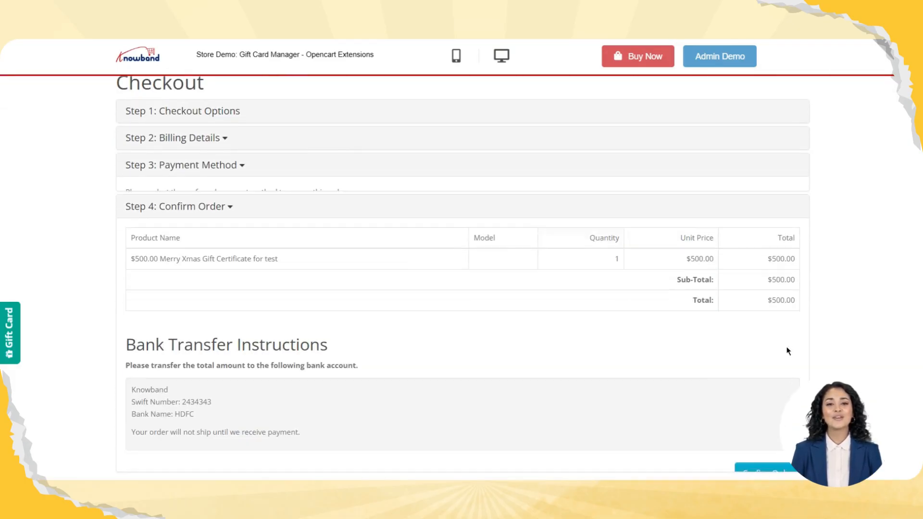
scroll(717, 338, "down", 3)
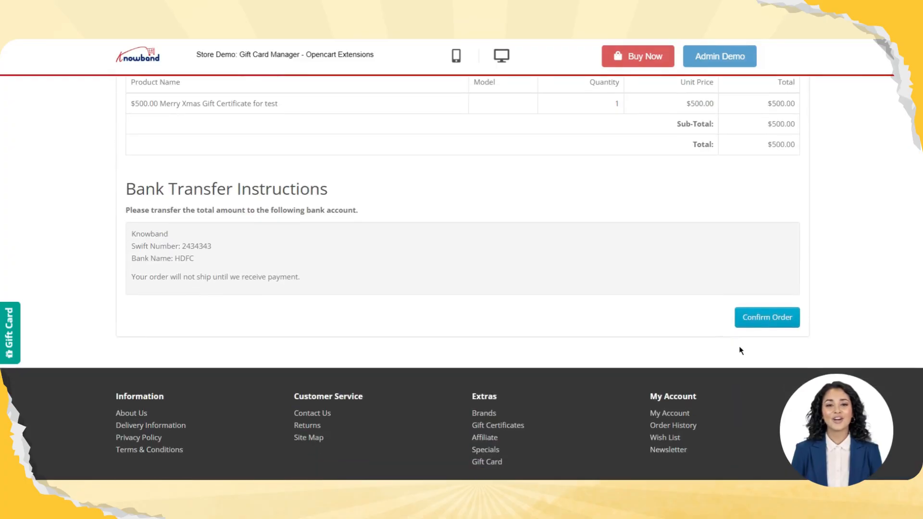
left_click(757, 320)
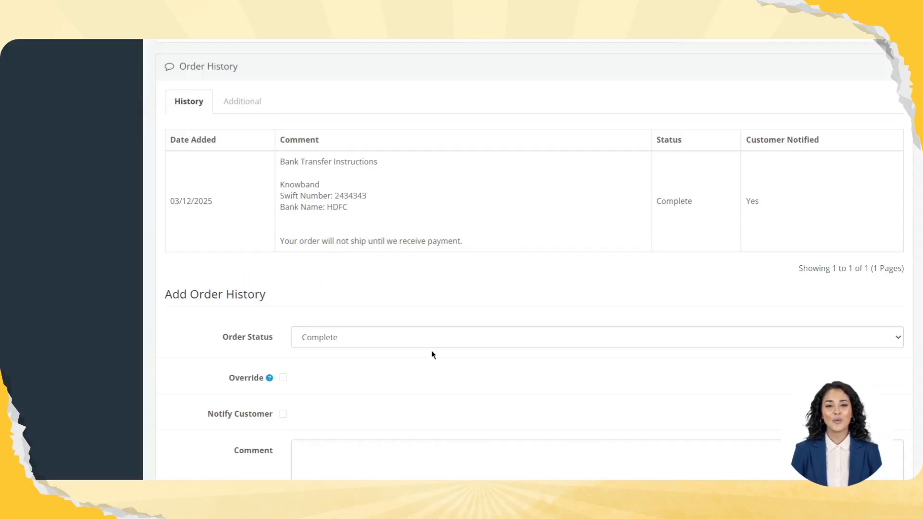
Review the Merry Xmas gift card order in the admin, and add an order history entry with status Complete and no comment
scroll(432, 355, "up", 6)
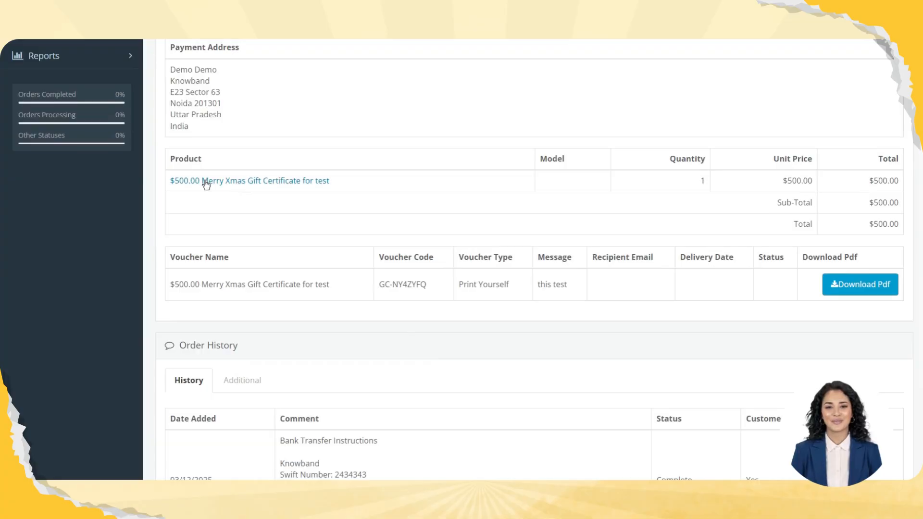
scroll(354, 313, "down", 8)
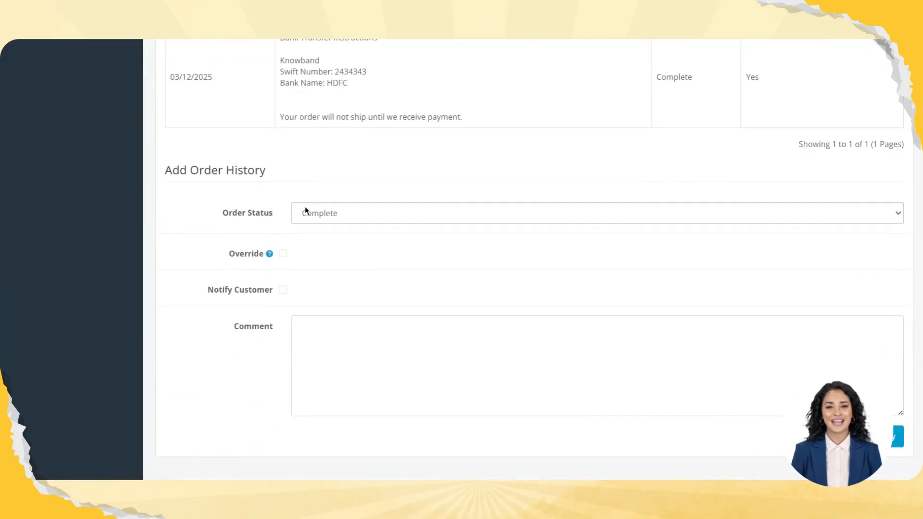
scroll(385, 259, "down", 1)
left_click(399, 331)
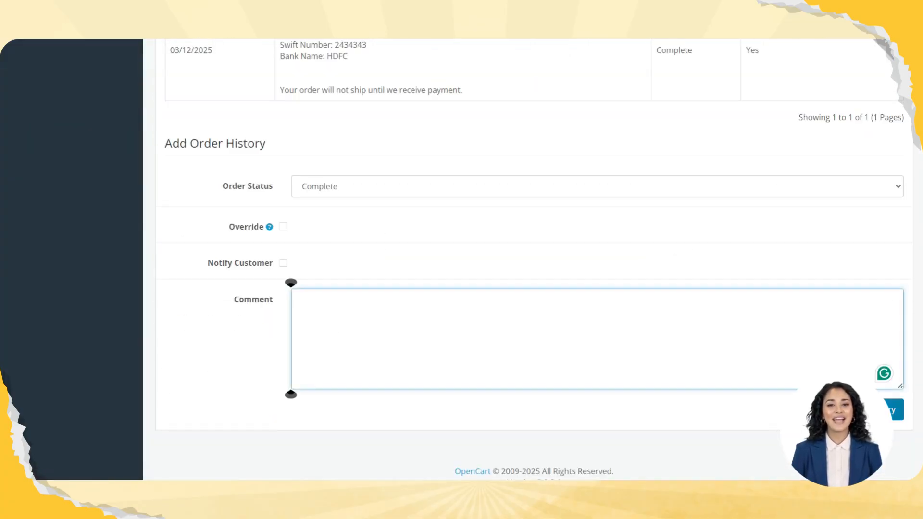
left_click(866, 410)
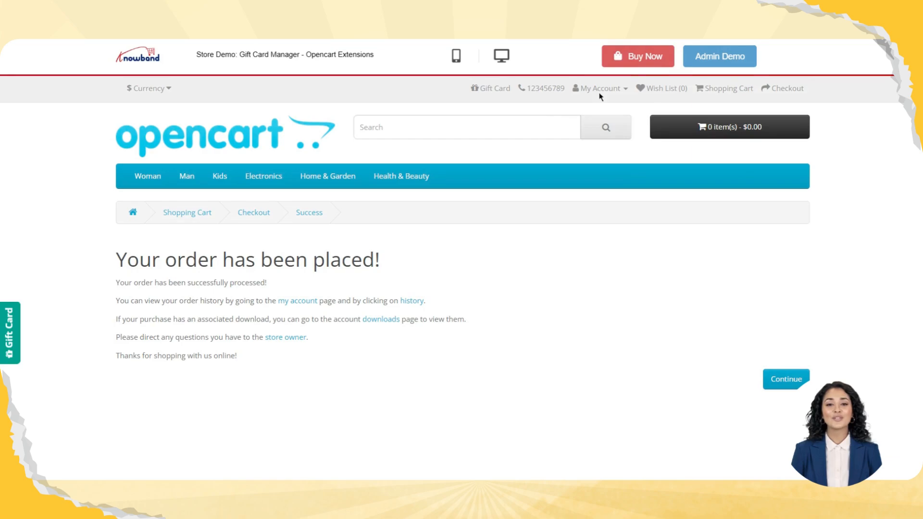
Open the purchased gift cards history from the customer account, and copy the voucher code of the newest $500.00 gift card
left_click(600, 91)
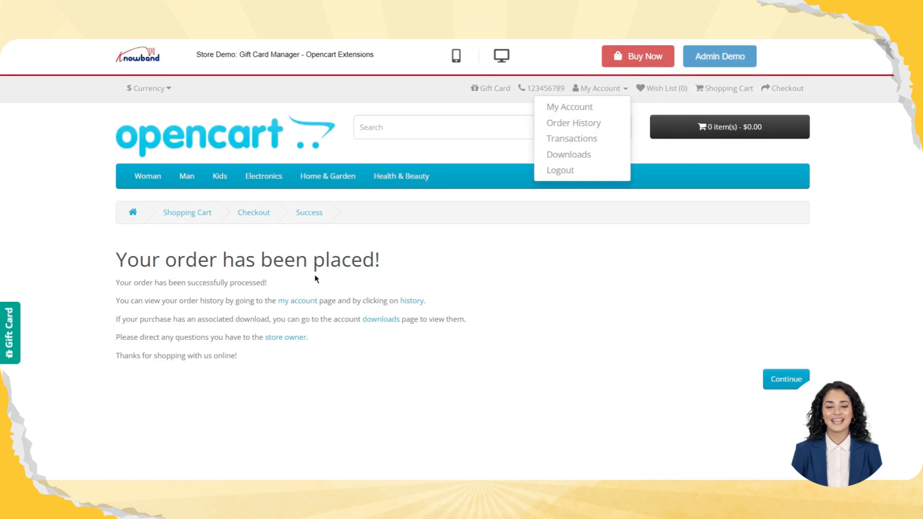
left_click(569, 107)
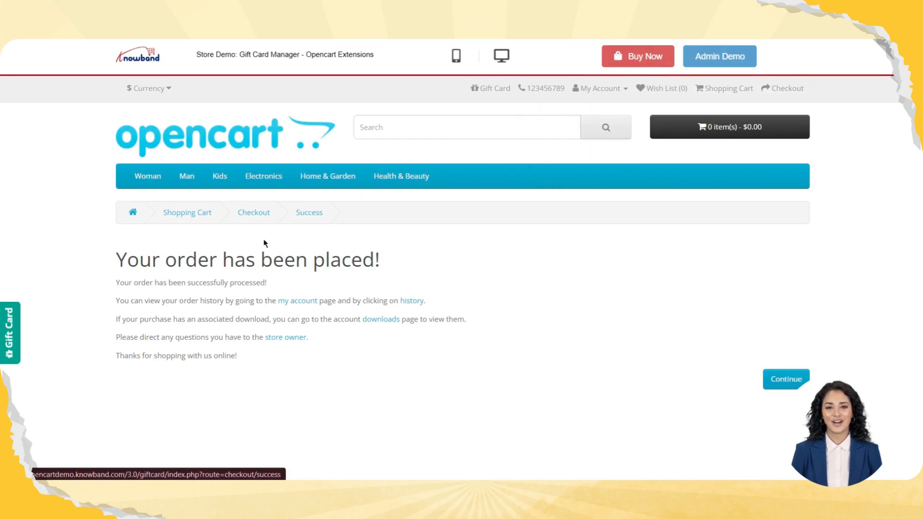
scroll(223, 293, "down", 5)
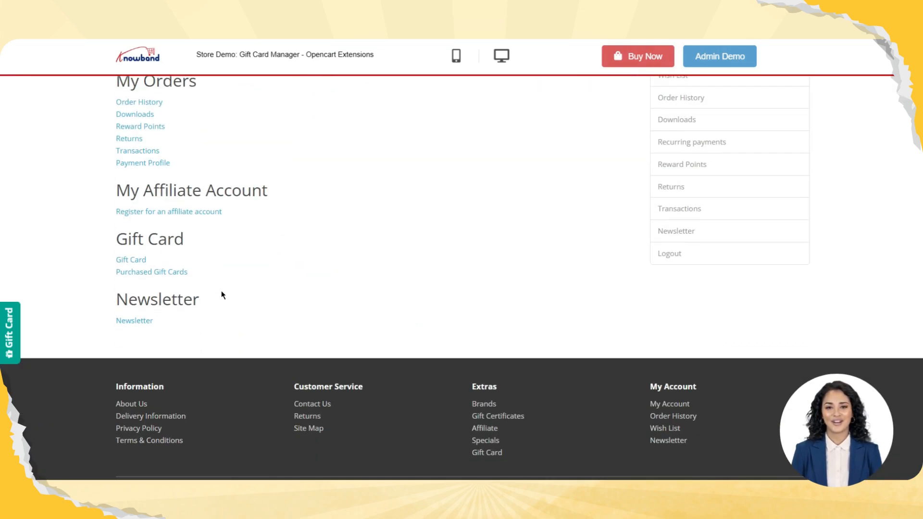
left_click(141, 274)
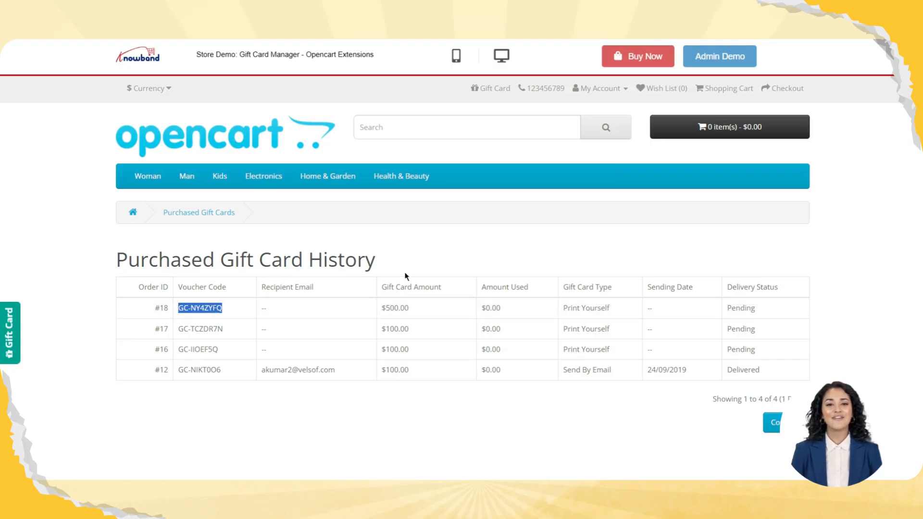
left_click_drag(409, 308, 371, 307)
Add the Sample Camera from the Electronics Cameras category to the cart, and proceed to checkout
mouse_move(263, 176)
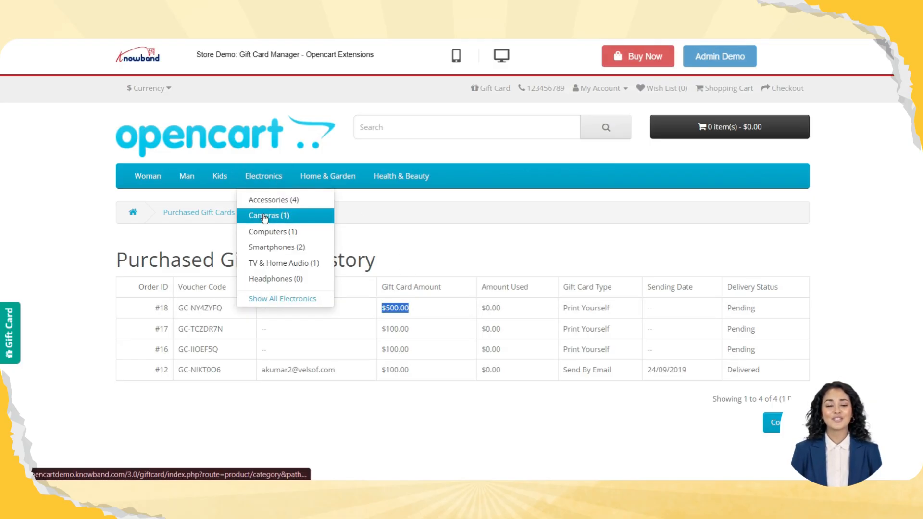
left_click(264, 217)
scroll(519, 332, "down", 5)
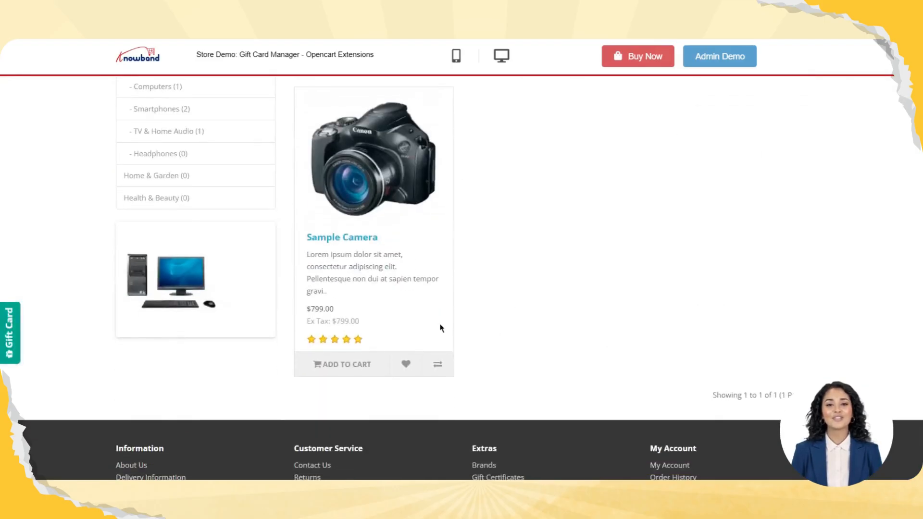
left_click(342, 364)
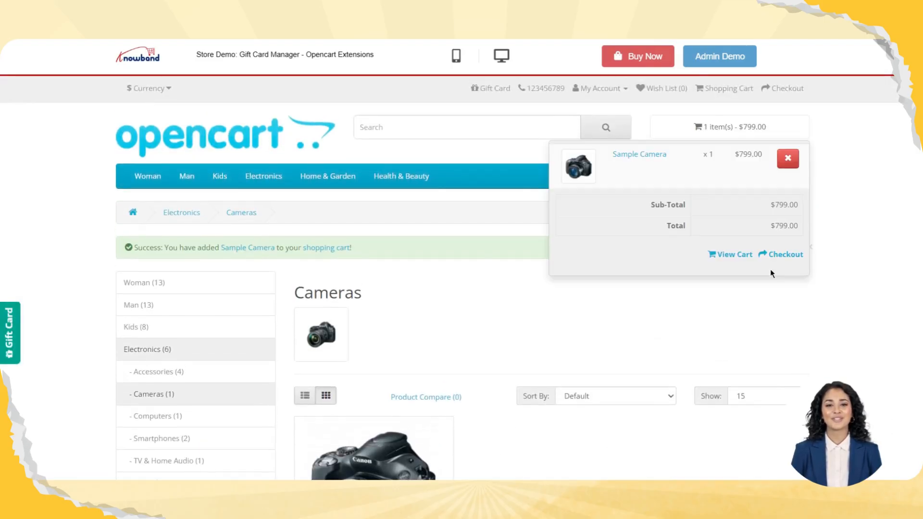
left_click(775, 257)
Apply the copied gift card voucher code as a gift certificate to the Sample Camera in the shopping cart
scroll(658, 252, "down", 3)
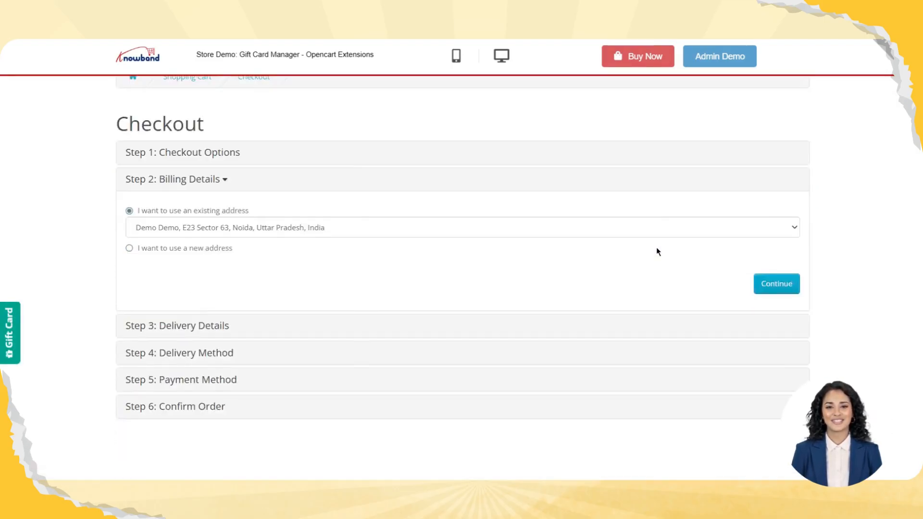
scroll(470, 245, "down", 3)
scroll(303, 247, "up", 6)
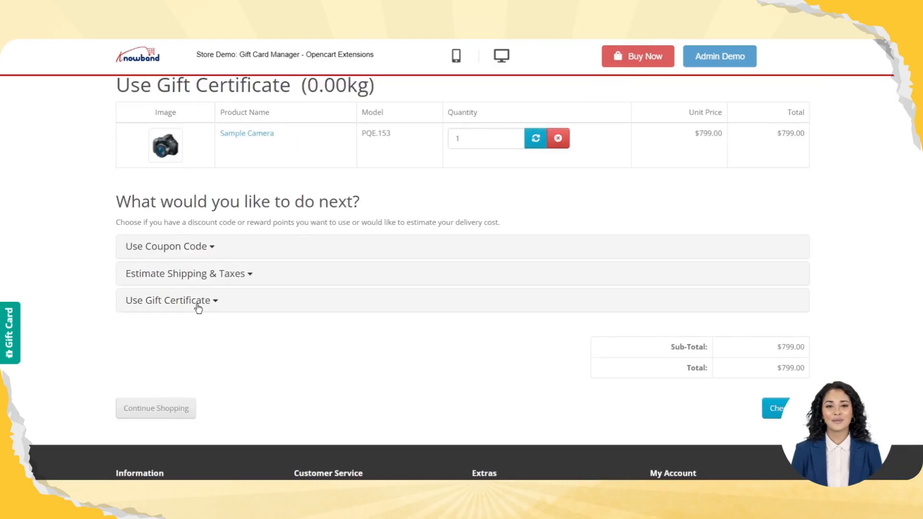
left_click(197, 301)
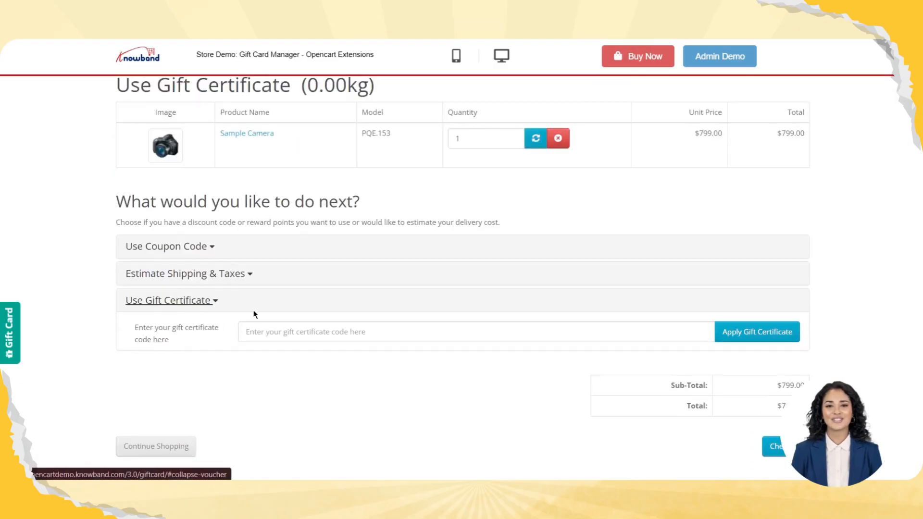
left_click(243, 330)
type("GC-NY4ZYFQ")
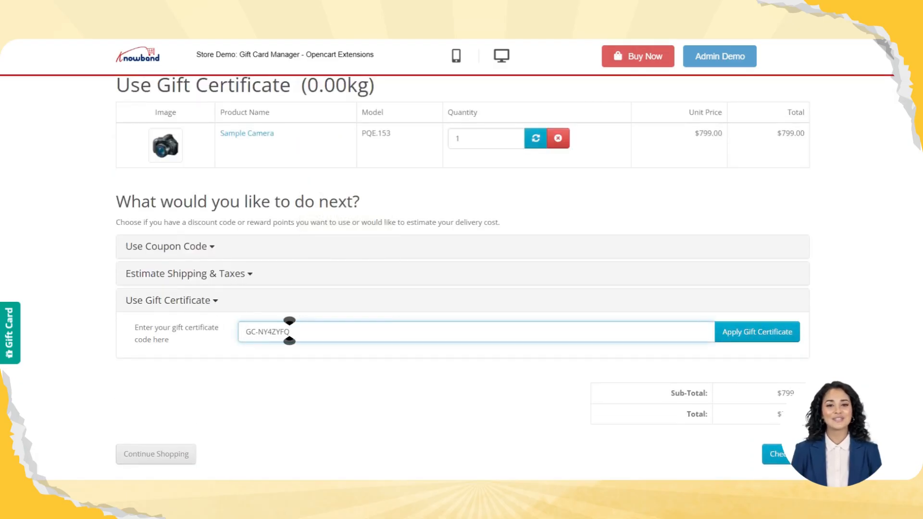
left_click(757, 333)
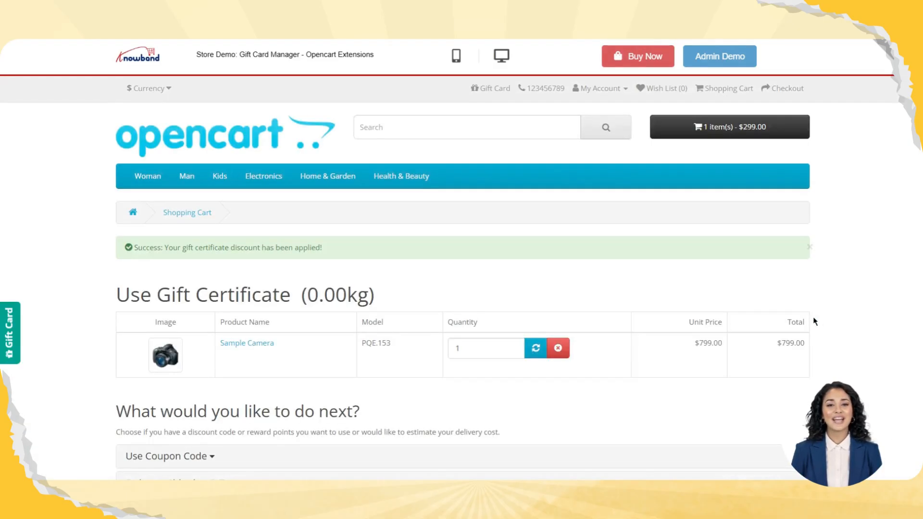
Take the camera order through checkout to the confirmation stage with the existing address and Bank Transfer, and check the gift certificate deduction
scroll(812, 321, "down", 3)
left_click(779, 329)
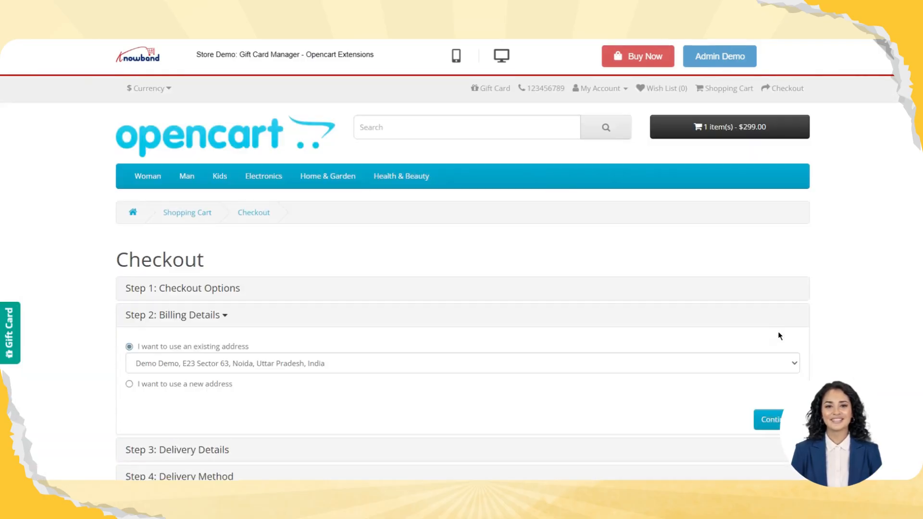
scroll(752, 350, "down", 5)
left_click(775, 155)
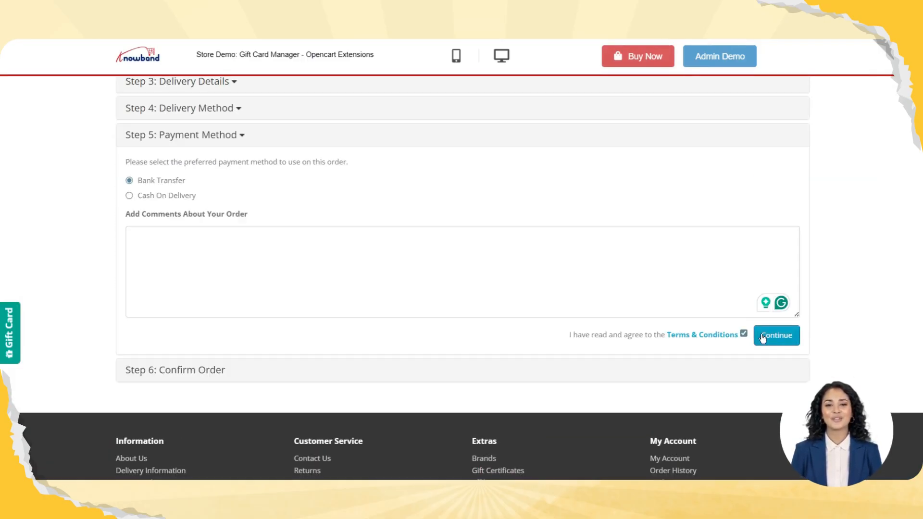
left_click(764, 335)
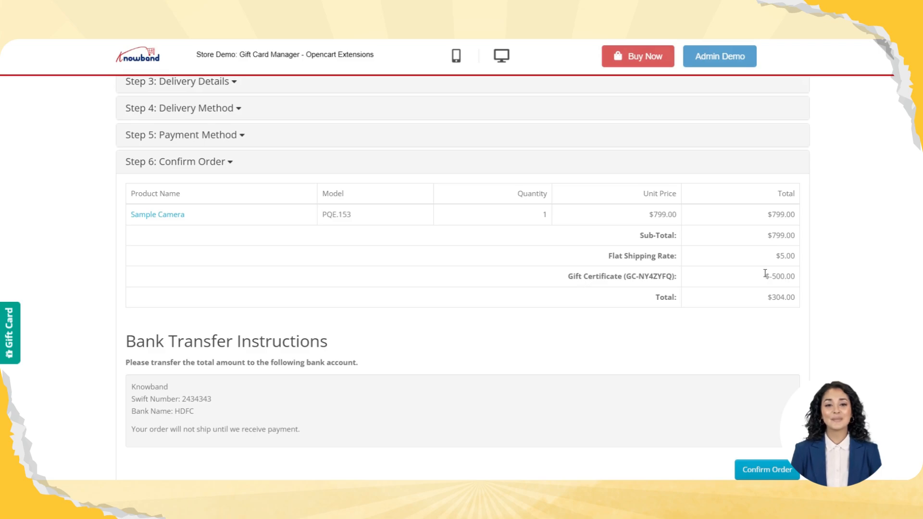
left_click_drag(765, 273, 840, 287)
Start a new gift card with the Happy Valentine's Day design, and set its delivery mode to Send By Email
scroll(760, 282, "up", 5)
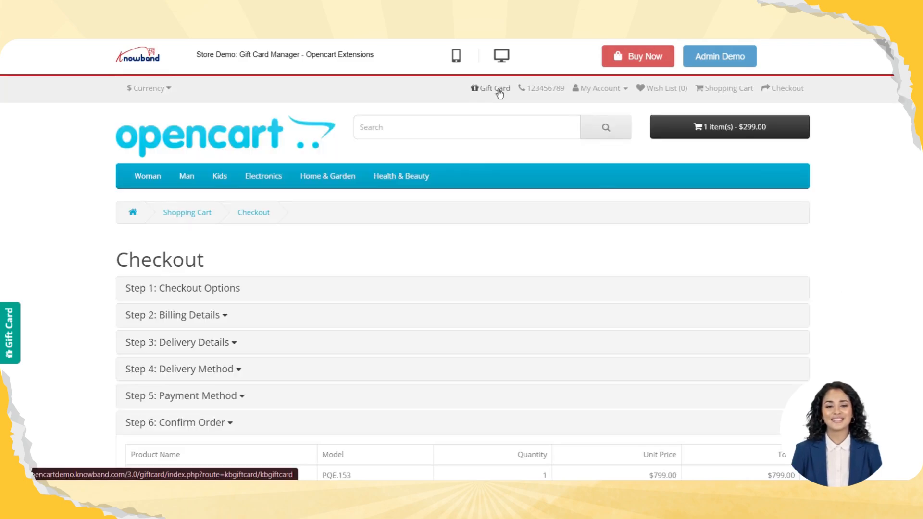
left_click(498, 91)
scroll(180, 267, "down", 6)
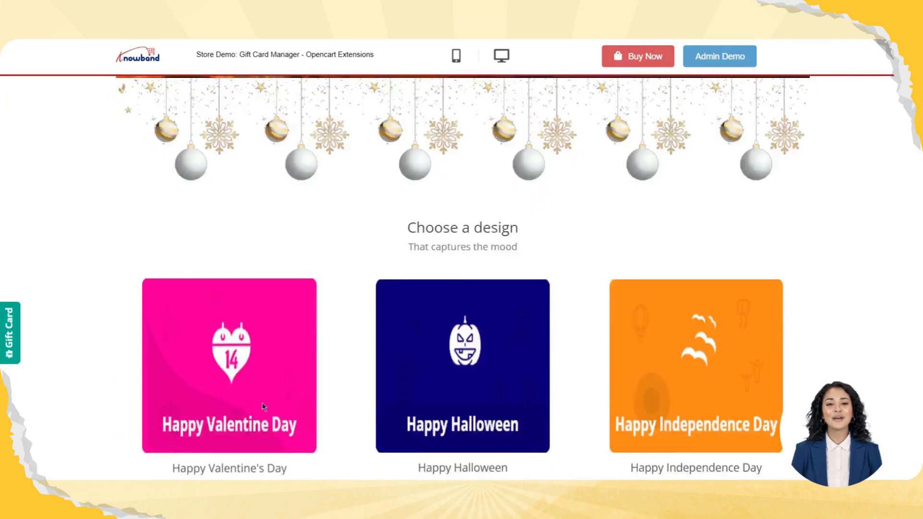
scroll(241, 429, "down", 3)
left_click(227, 369)
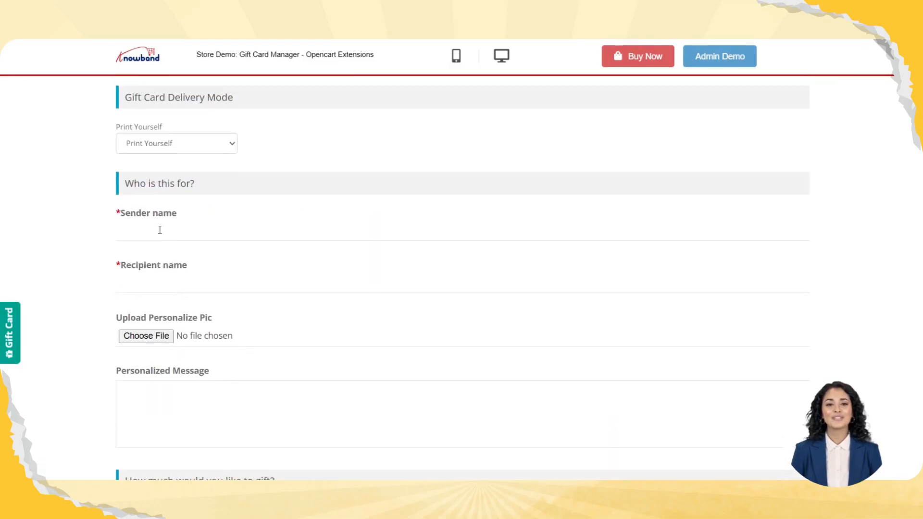
left_click(165, 332)
left_click(164, 365)
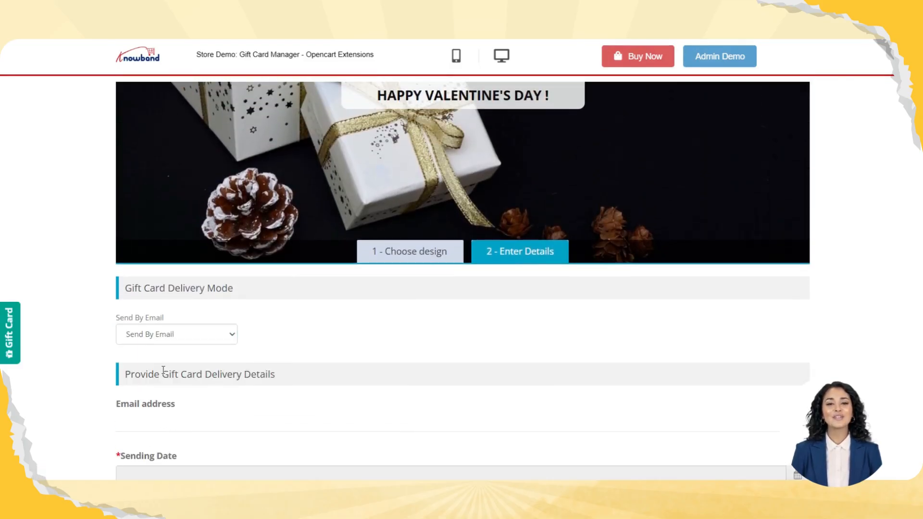
Enter the recipient's email address, sending date 2025-12-03, sender name "tst", and recipient name "test"
left_click(187, 344)
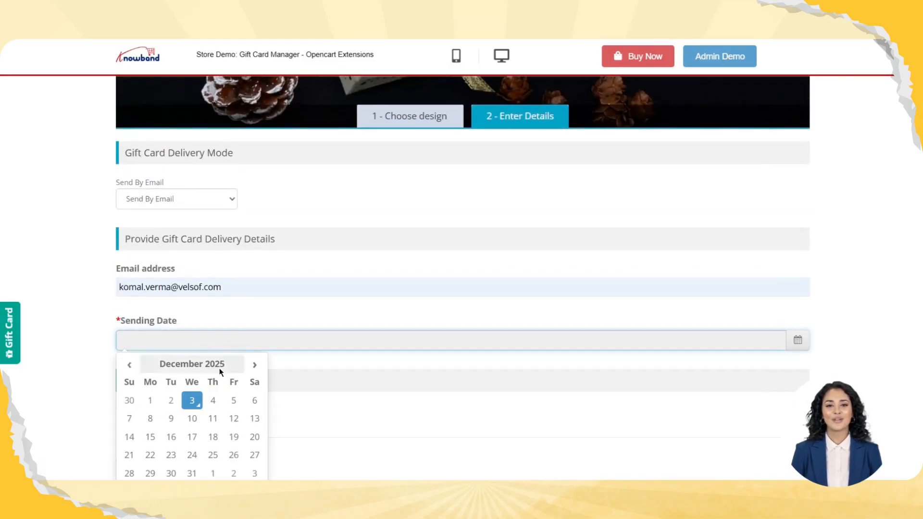
left_click(192, 401)
left_click(152, 227)
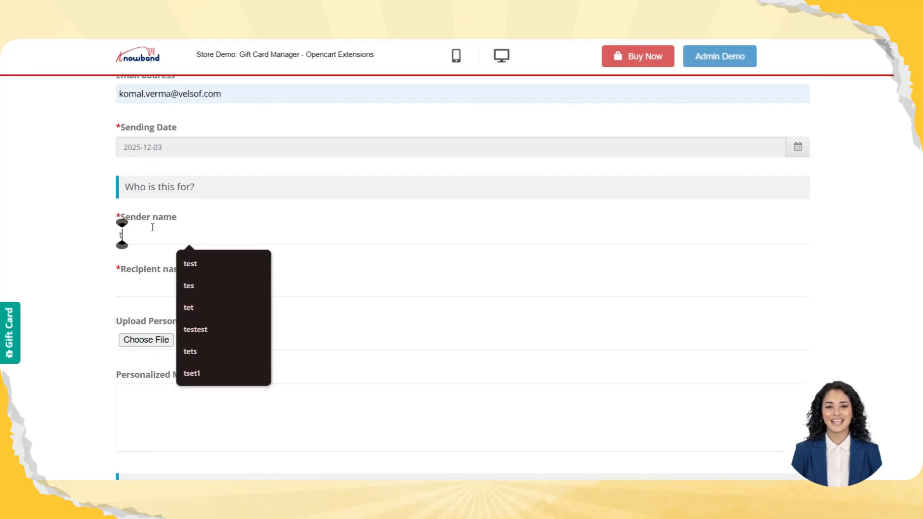
type("tst")
key("Tab")
type("test")
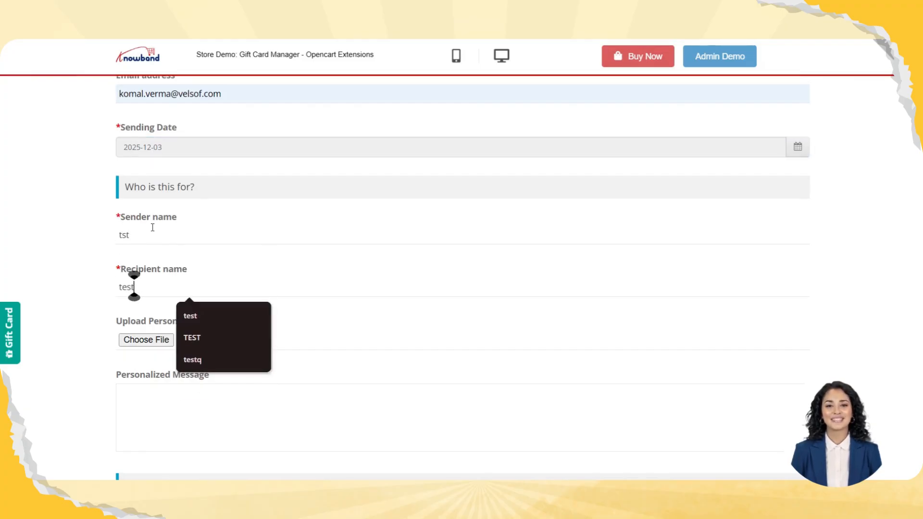
Upload the Category image - 2 picture, choose a preset gift card amount, and take the card through checkout with Bank Transfer
left_click(144, 342)
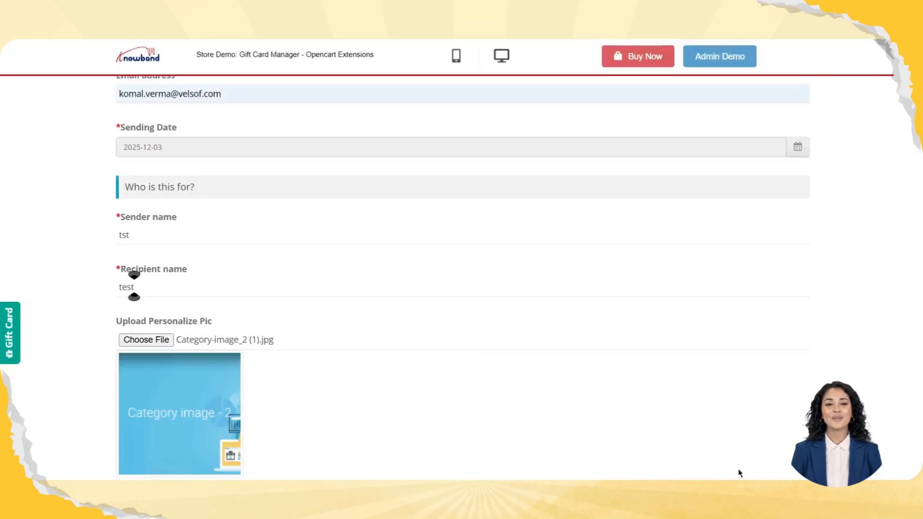
scroll(449, 334, "down", 7)
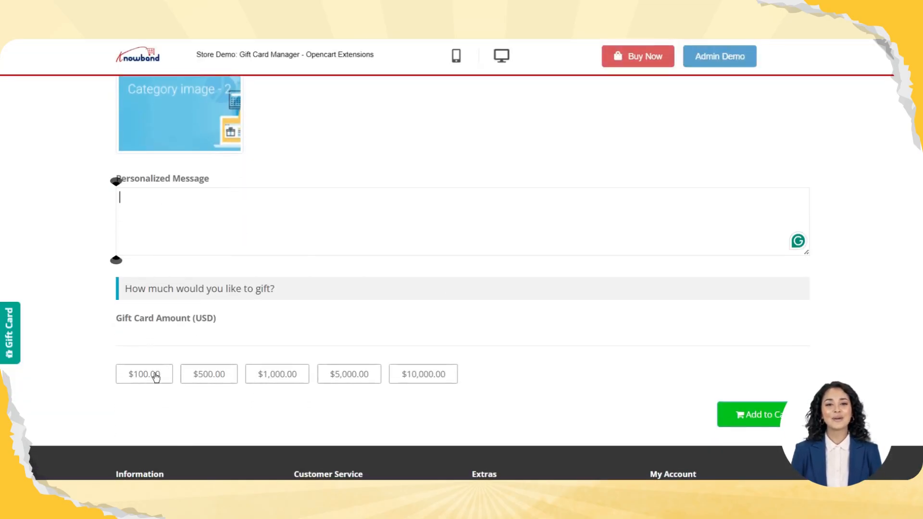
left_click(261, 376)
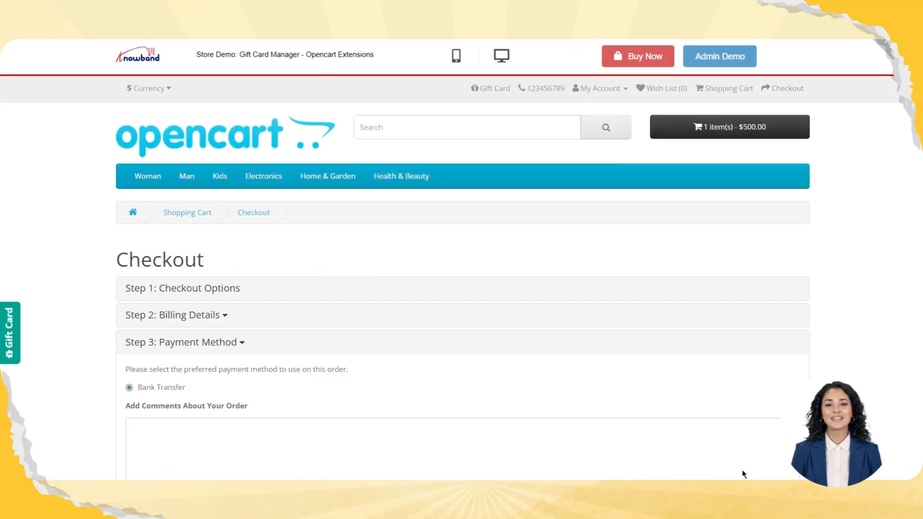
scroll(678, 301, "down", 1)
scroll(677, 301, "down", 5)
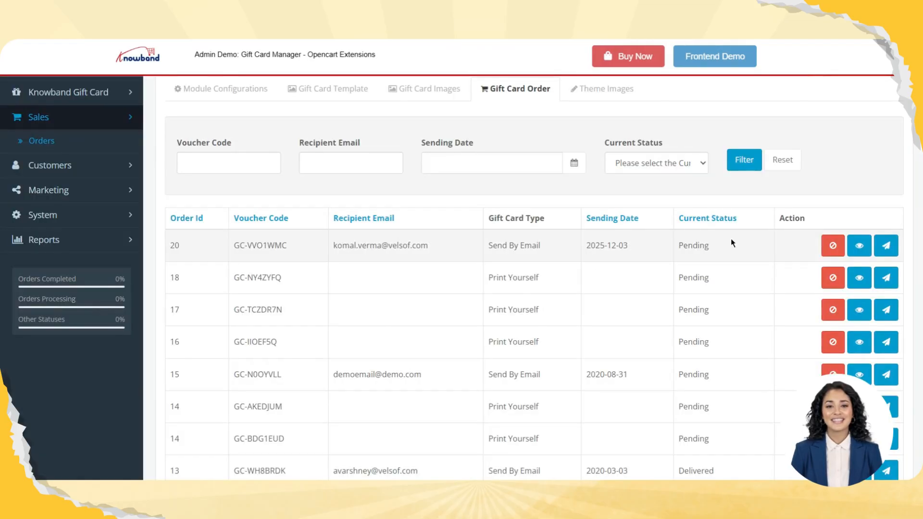
Check the new emailed gift card in the admin gift card orders, and its voucher code in the Gmail message
left_click_drag(332, 254, 489, 256)
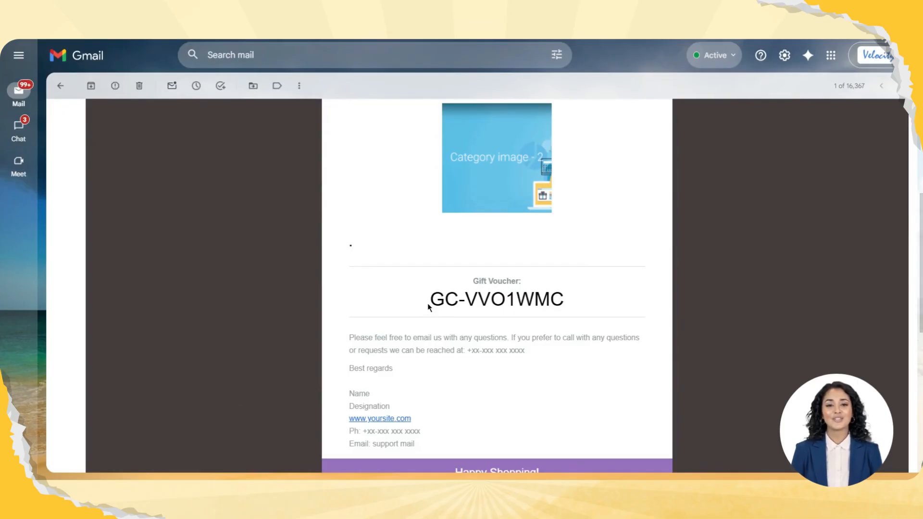
left_click_drag(428, 302, 573, 304)
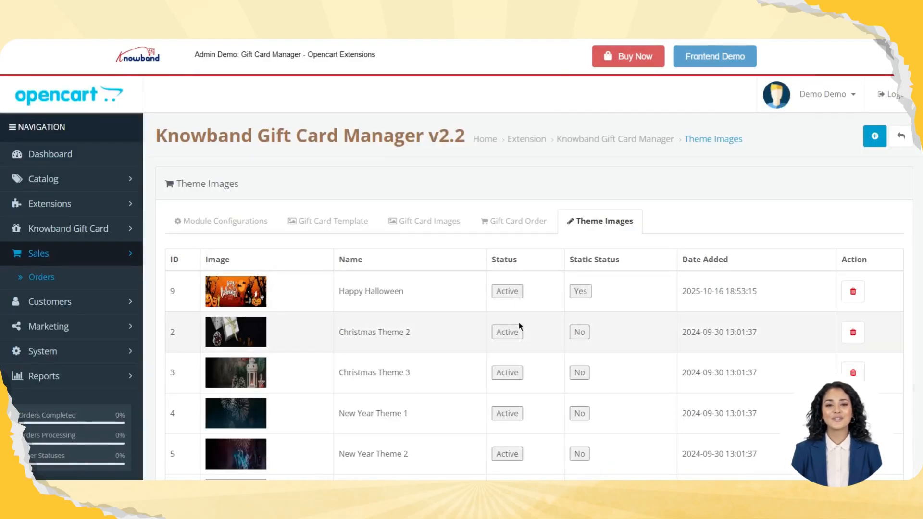
Review the theme images list with its status and static status settings, and inspect the form for adding a theme image
scroll(520, 327, "down", 3)
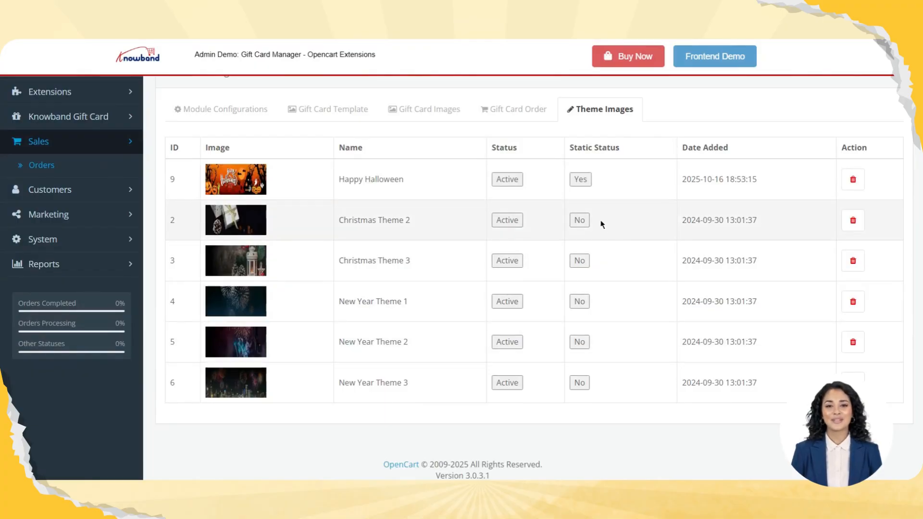
scroll(601, 224, "up", 2)
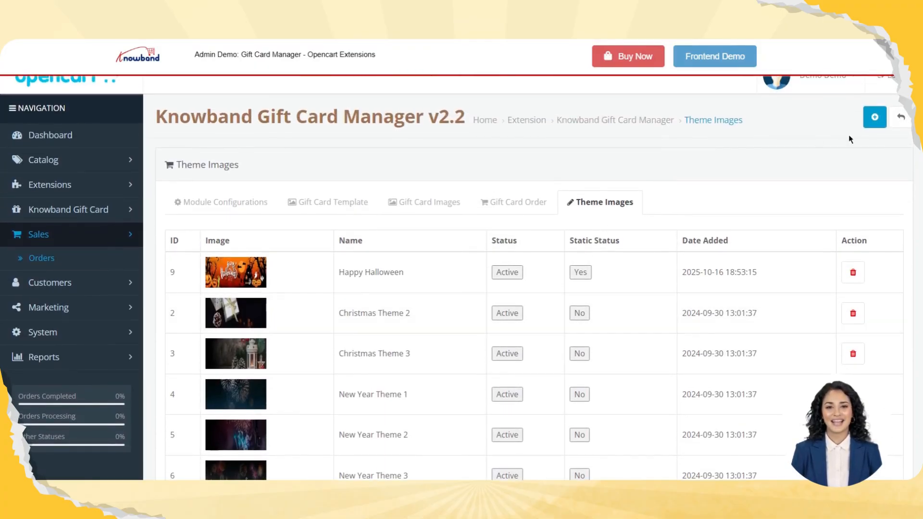
scroll(849, 138, "up", 1)
left_click(874, 137)
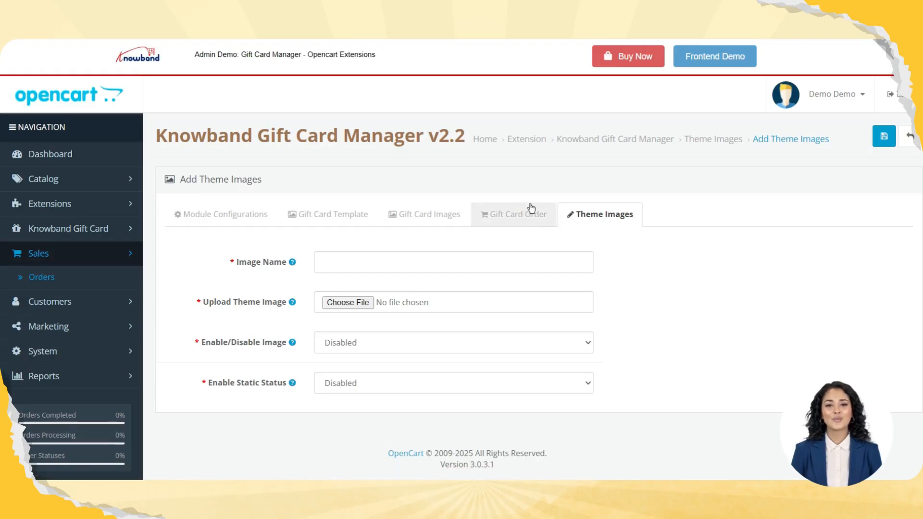
left_click(597, 214)
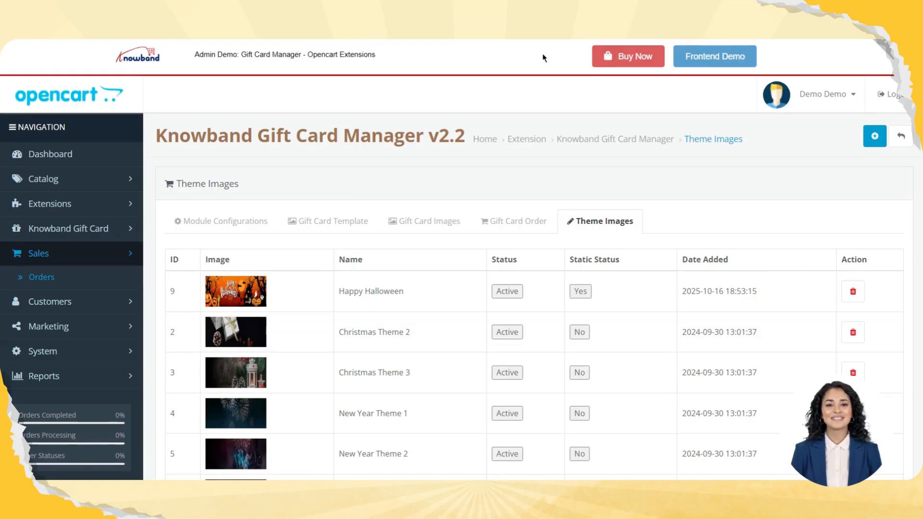
scroll(340, 320, "down", 3)
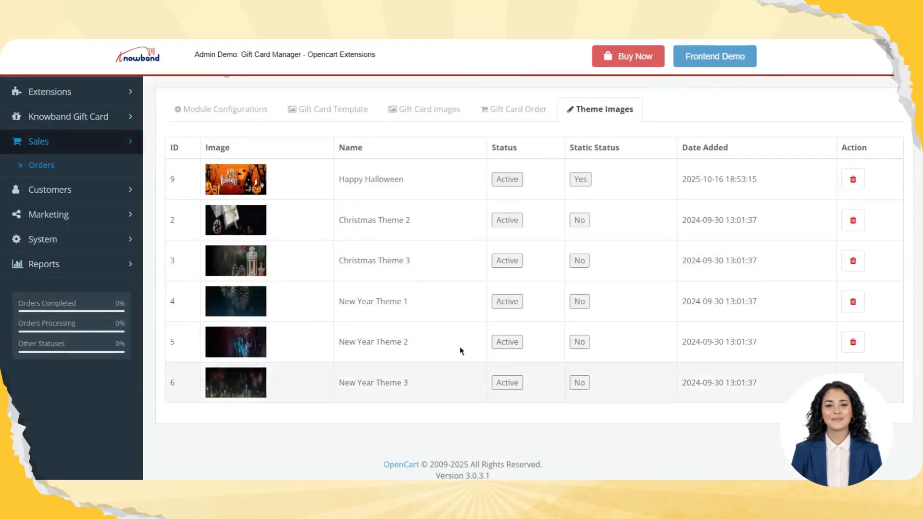
scroll(522, 336, "up", 1)
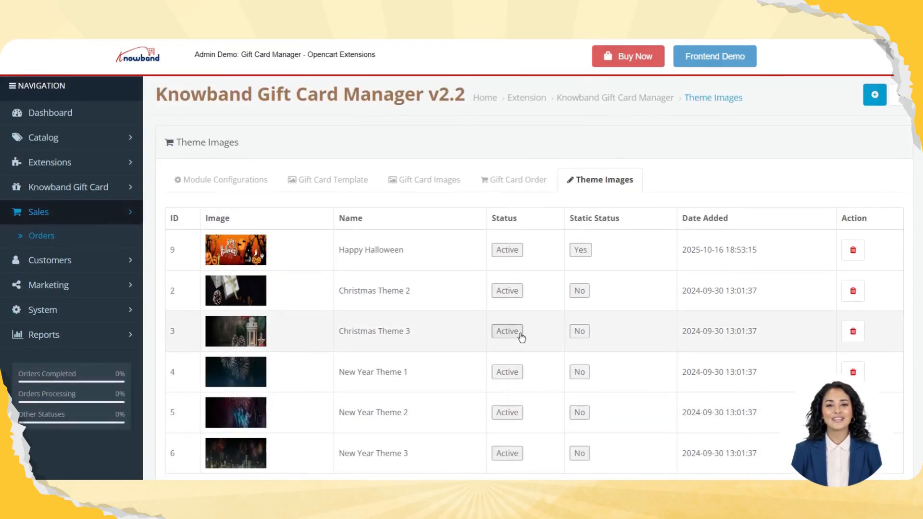